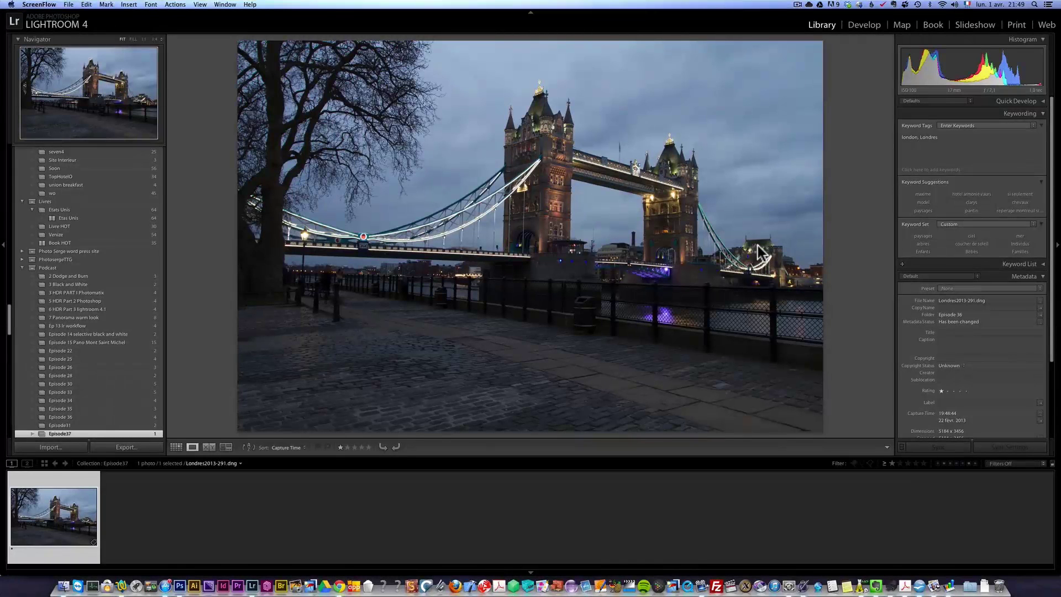
Open the photo for developing and set shadows to +100, highlights to −100 and whites to +44.
left_click(866, 25)
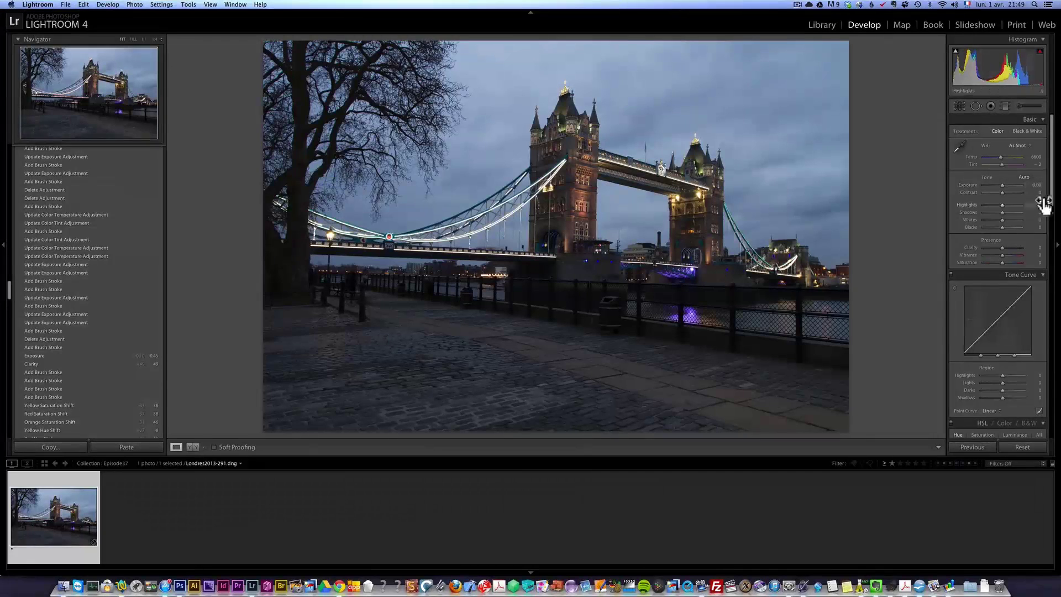
left_click_drag(1003, 212, 1023, 213)
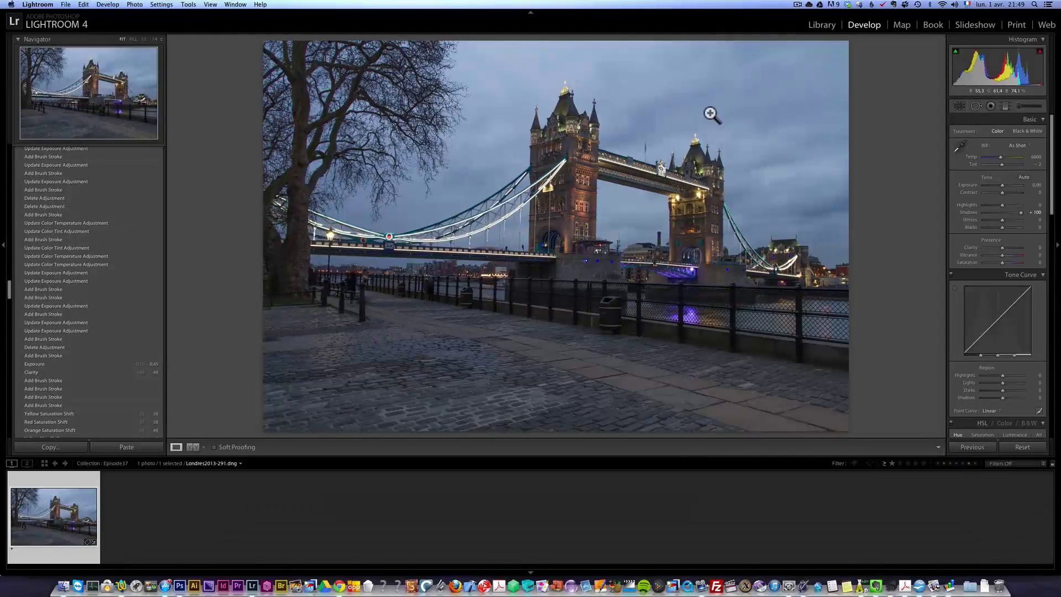
left_click_drag(1003, 205, 972, 208)
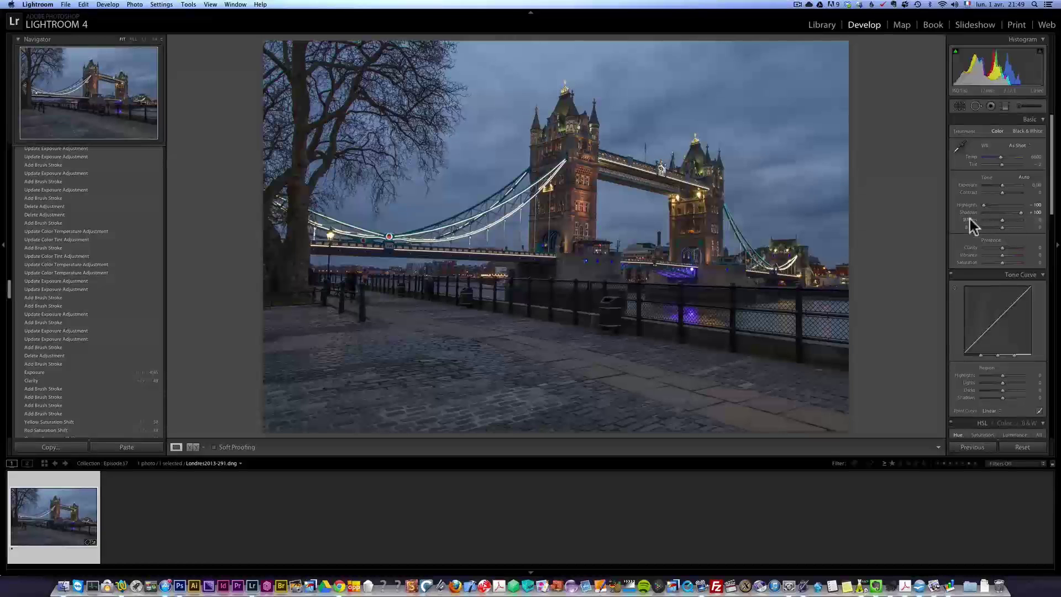
left_click_drag(1002, 220, 1011, 220)
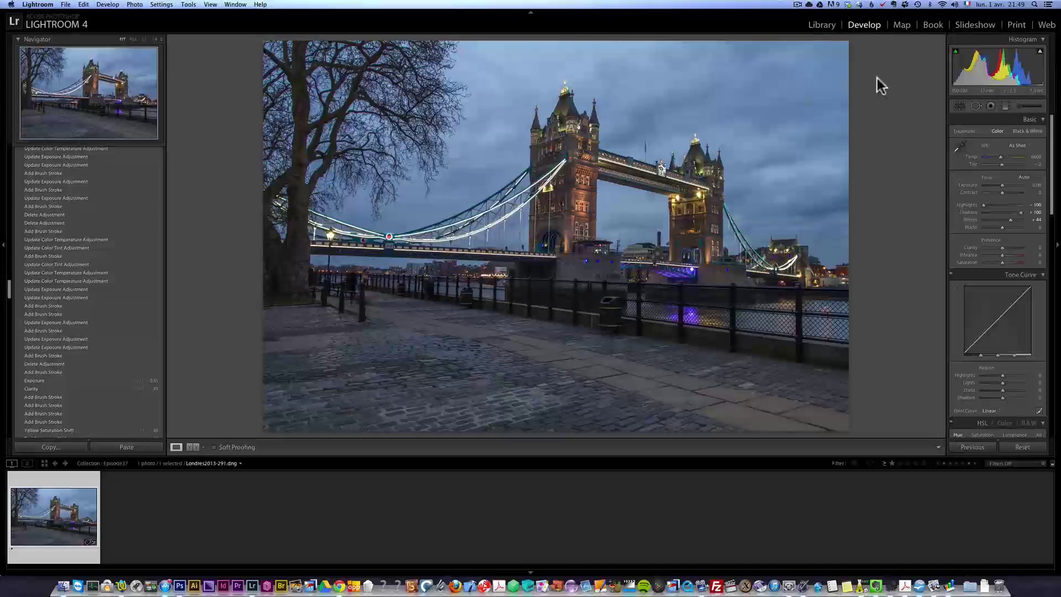
Set the photo's blacks to −27, exposure to −0.35 and clarity to +31.
left_click_drag(1002, 228, 997, 229)
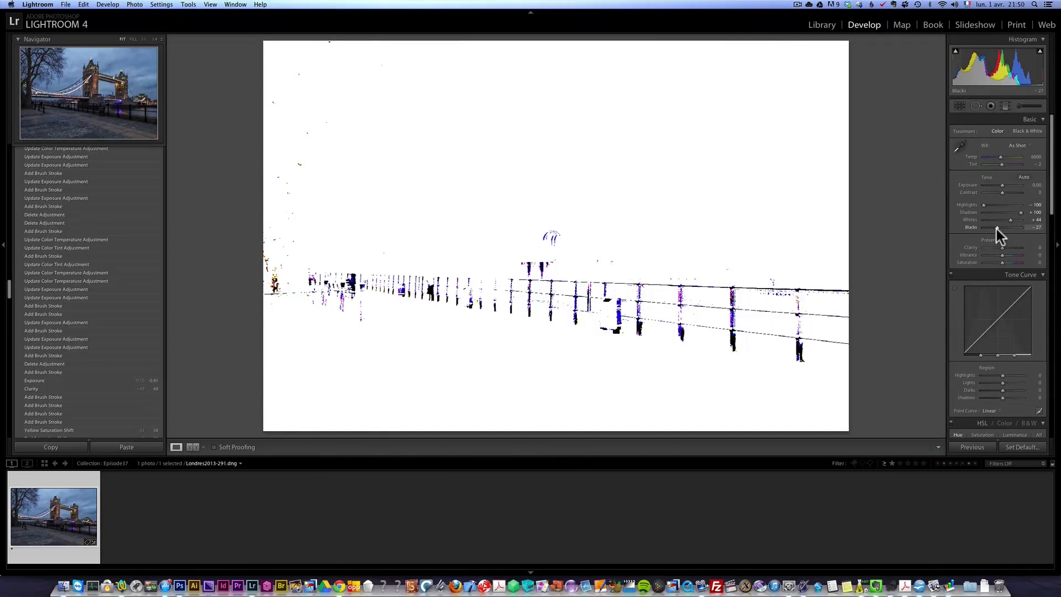
left_click_drag(996, 229, 997, 229)
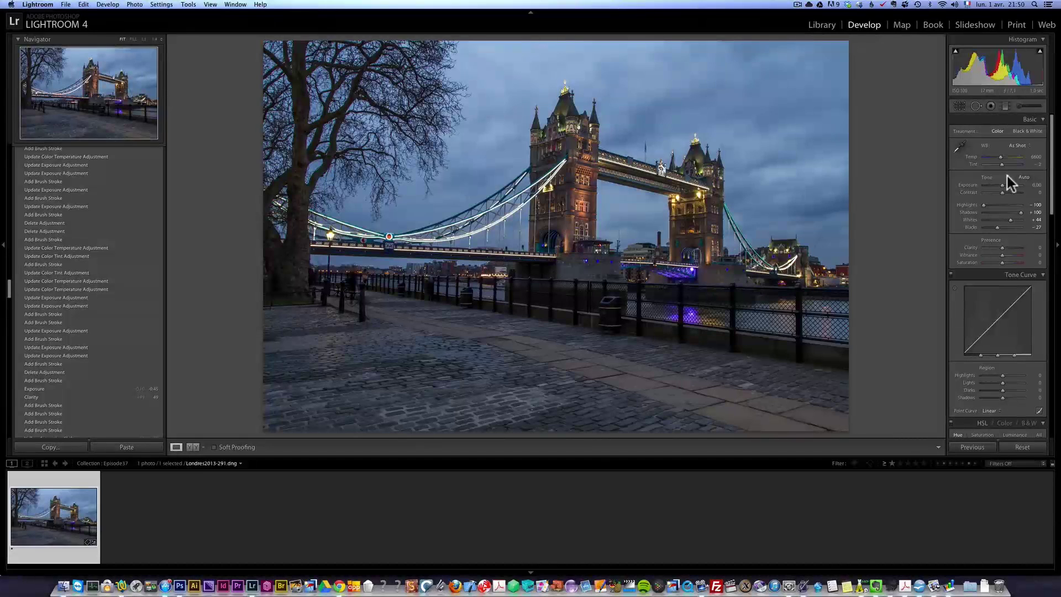
left_click_drag(1003, 187, 1002, 185)
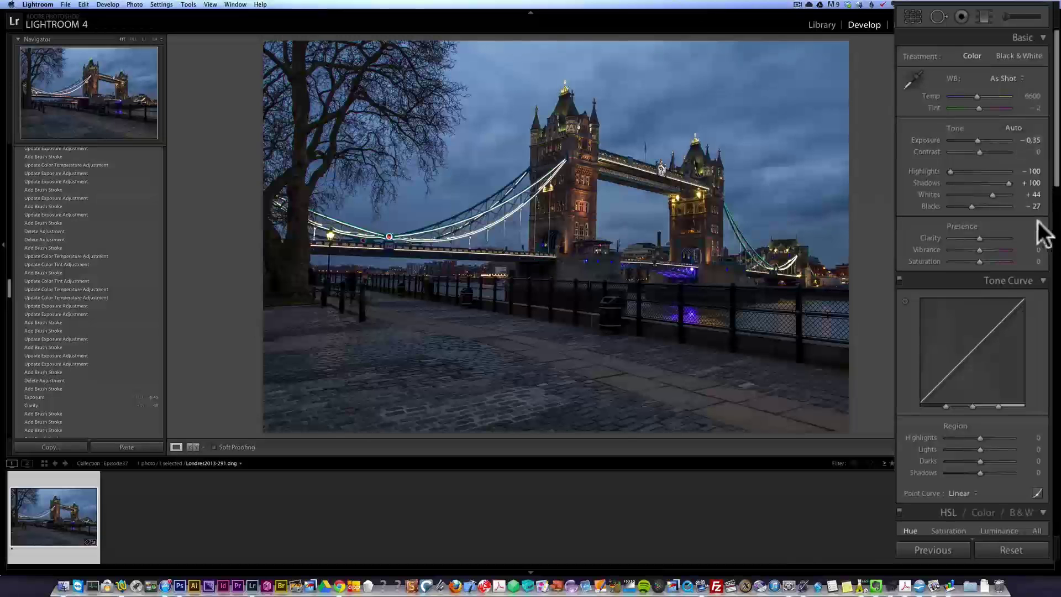
left_click(991, 237)
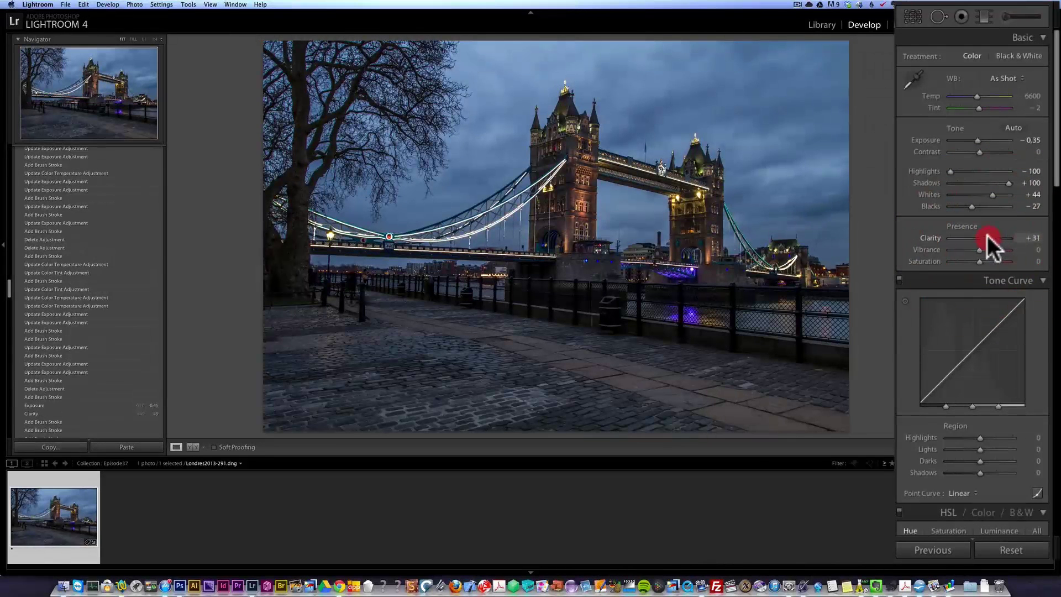
Enable the lens profile corrections and the removal of chromatic aberration.
left_click_drag(1055, 194, 1055, 452)
left_click(937, 167)
left_click(938, 184)
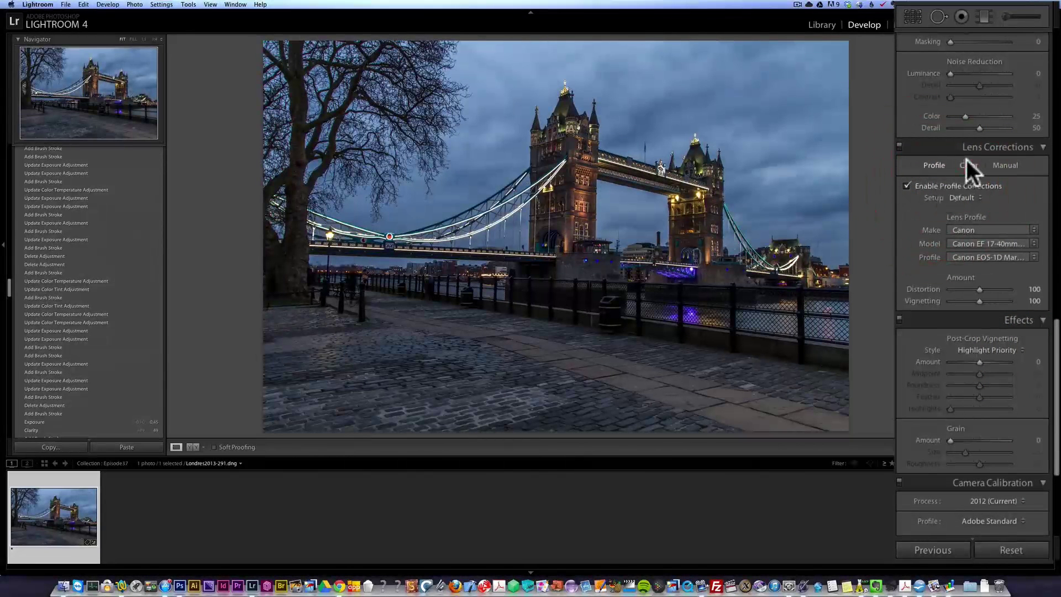
left_click(968, 166)
left_click(944, 190)
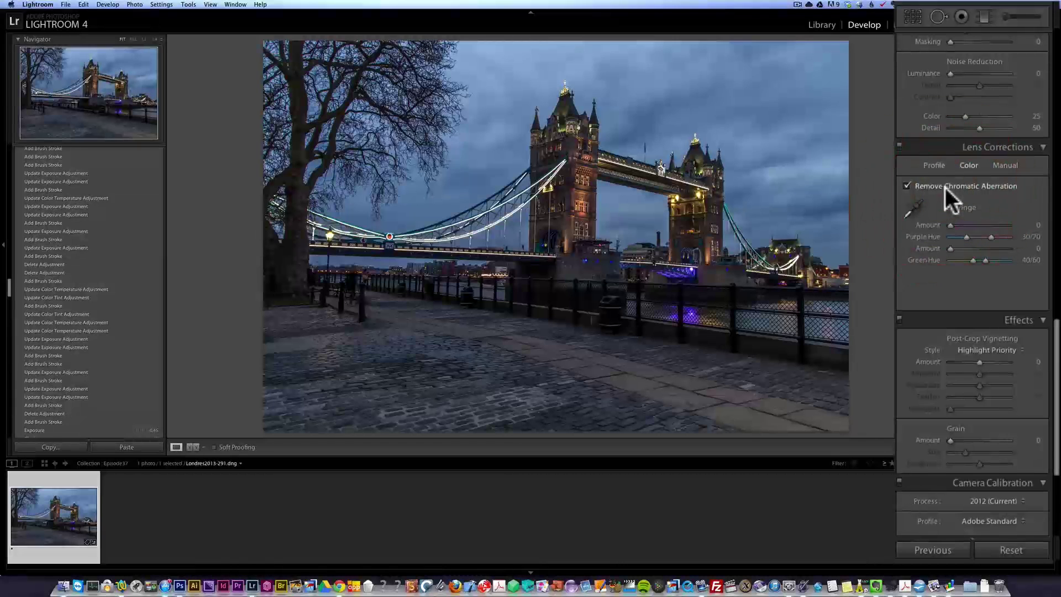
Straighten the photo to about −1.39°, crop strips off its bottom and top edges, and set the overall exposure to −0.45.
left_click_drag(1052, 324, 1052, 25)
key("j")
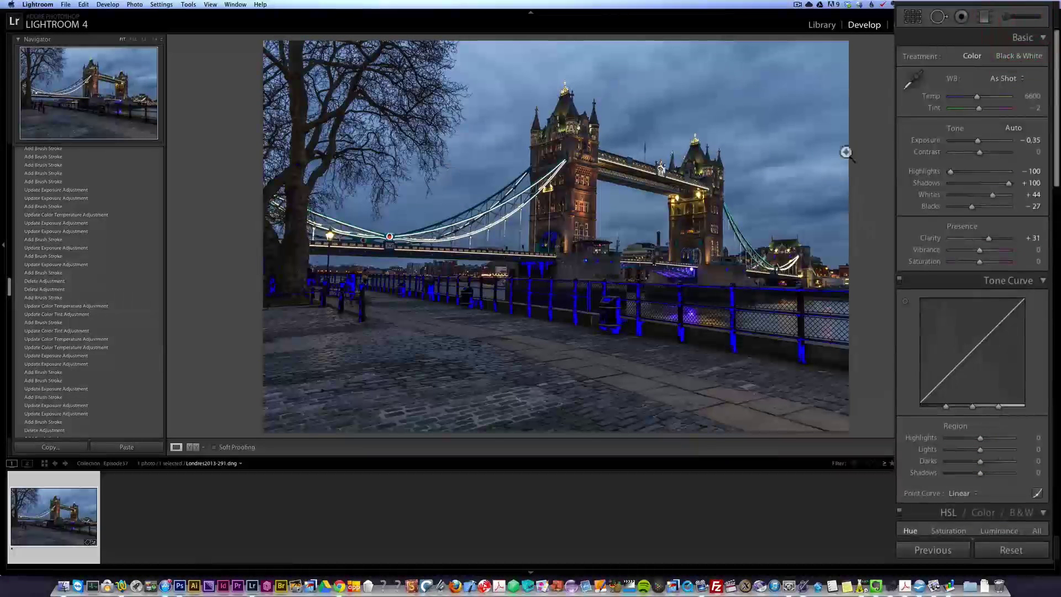
left_click(914, 16)
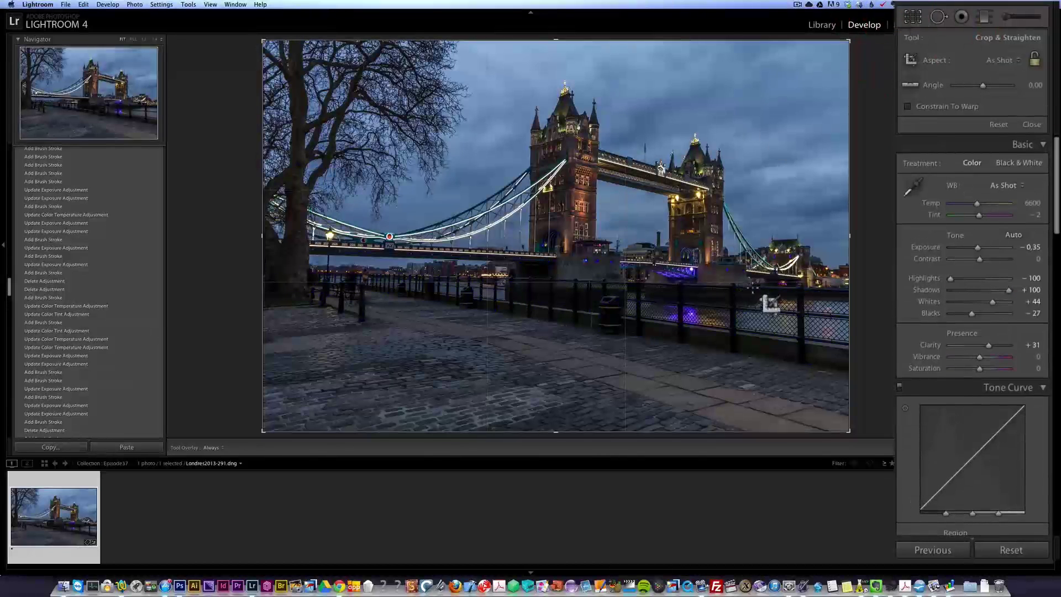
left_click_drag(869, 244, 872, 237)
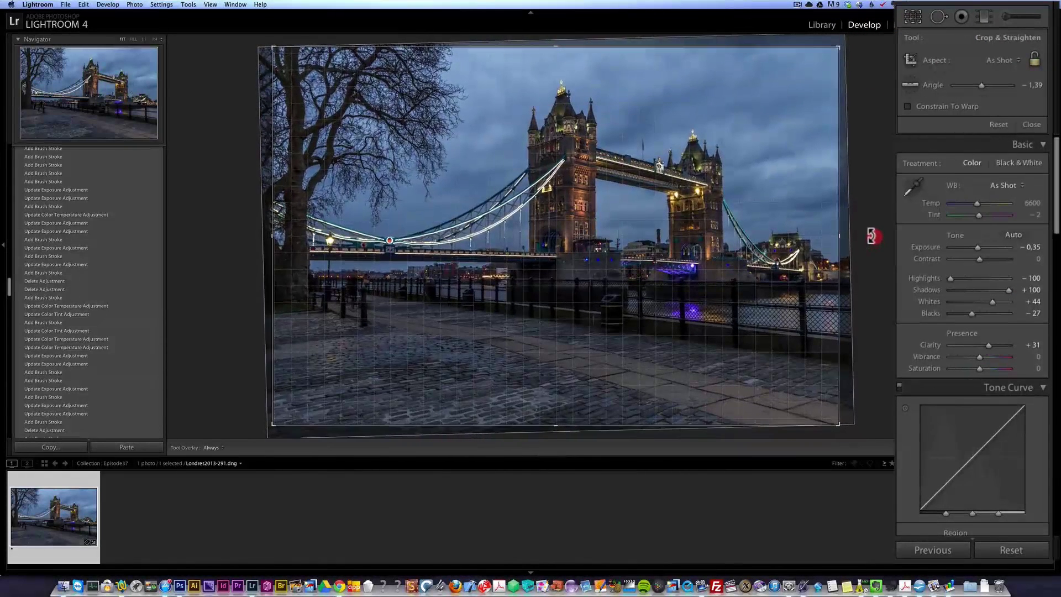
left_click_drag(556, 424, 559, 403)
left_click_drag(557, 61, 556, 65)
key("Return")
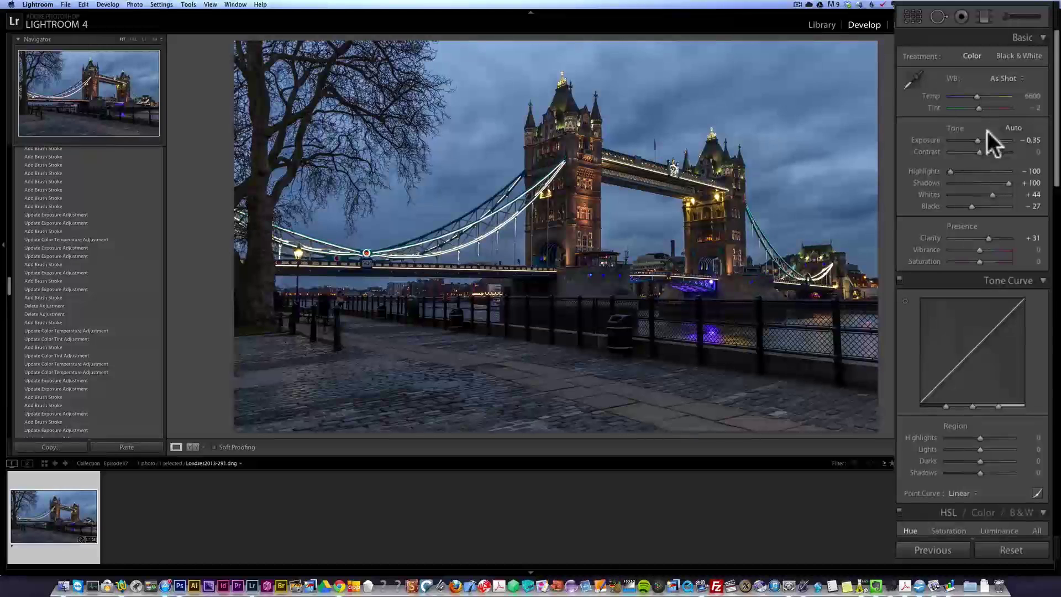
left_click_drag(976, 141, 976, 140)
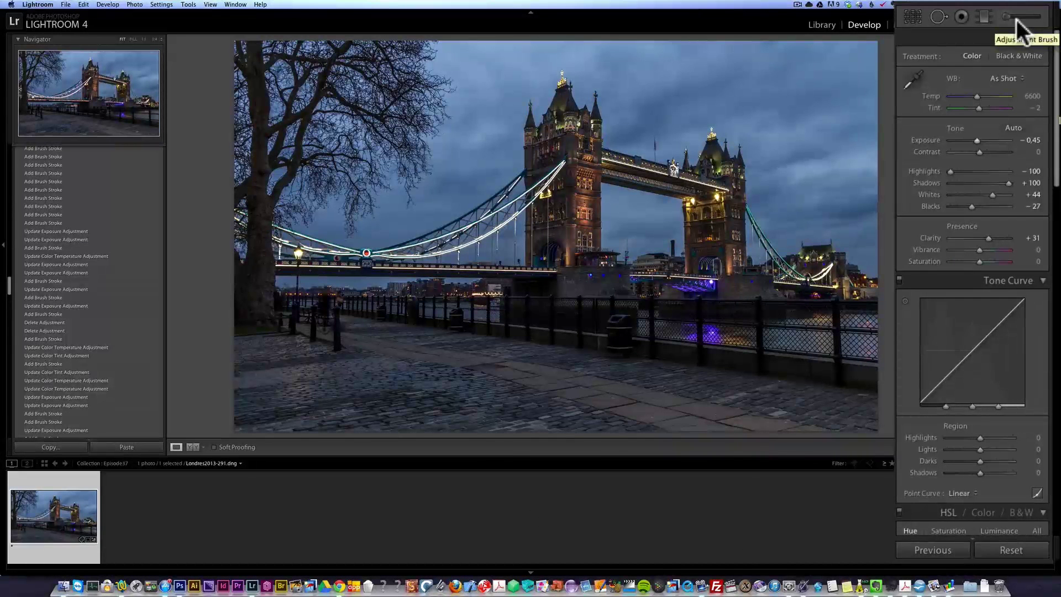
Reset the Adjustment Brush effects and set temp 51, tint 51, exposure 0.24, flow 100 and density 100.
left_click(1011, 16)
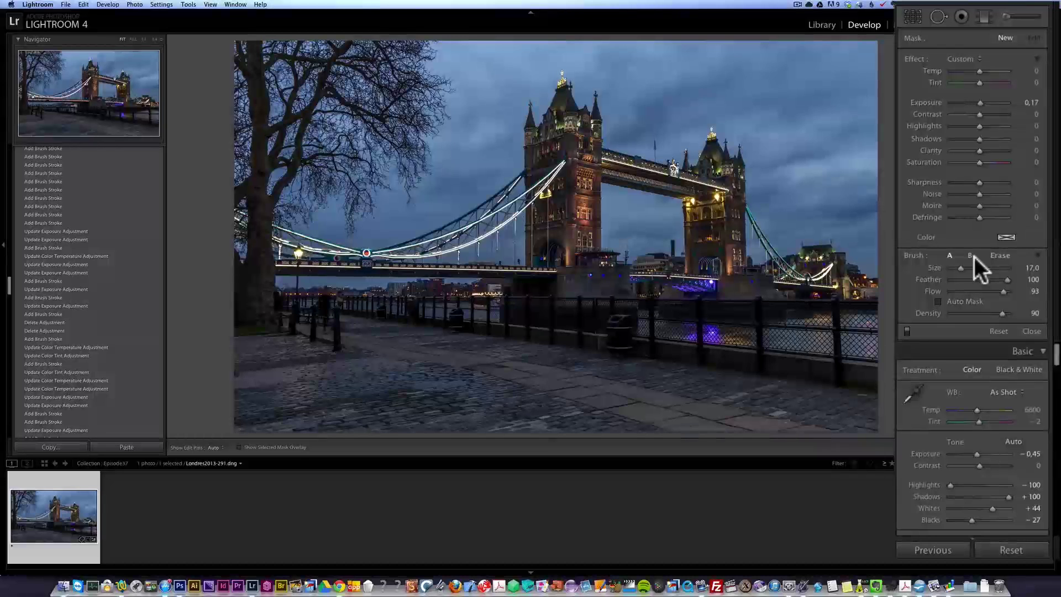
key("alt")
left_click(914, 59, "alt")
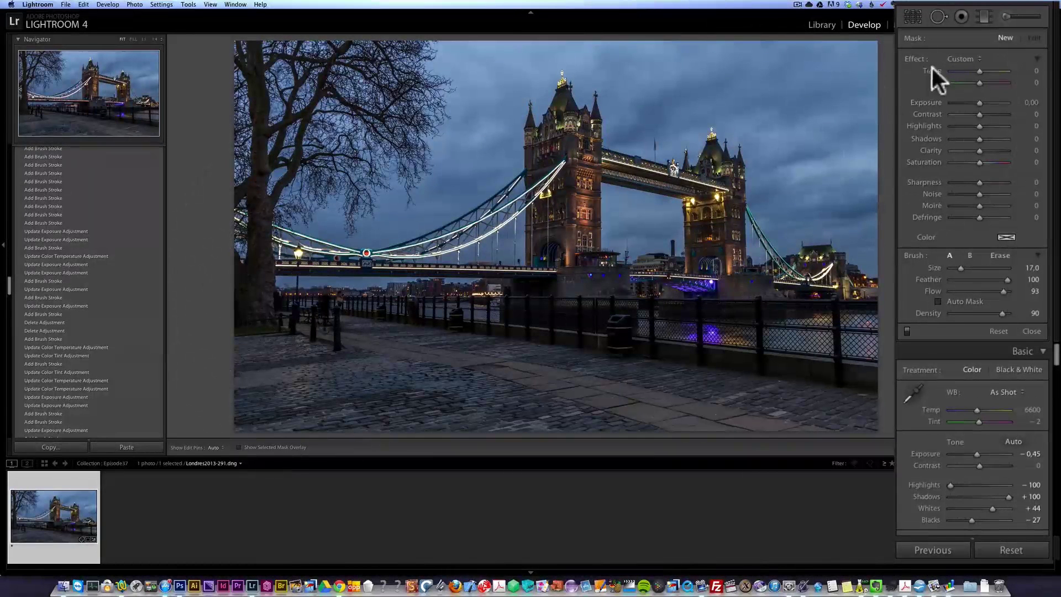
mouse_move(980, 104)
left_mouse_down()
mouse_move(996, 72)
mouse_move(982, 81)
mouse_move(993, 82)
left_mouse_up()
left_click(1011, 291)
left_click(1016, 314)
scroll(319, 311, "down", 9)
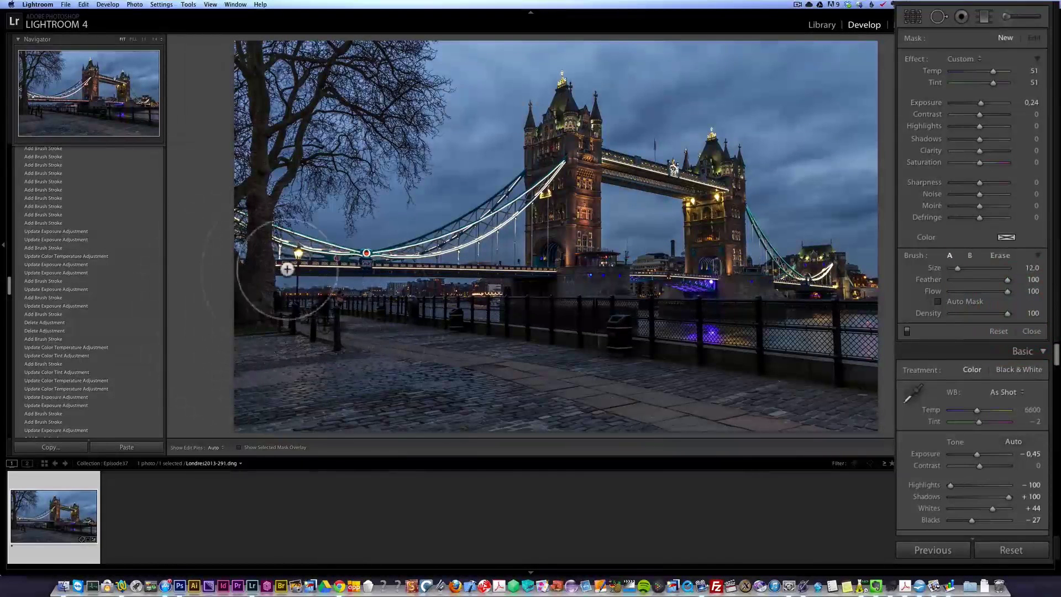
Brush the ground at the foot of the lamp post at size 8 and set that mask to exposure 0.80, temp 41 and tint 36.
key("h")
left_click_drag(297, 315, 291, 328)
key("h")
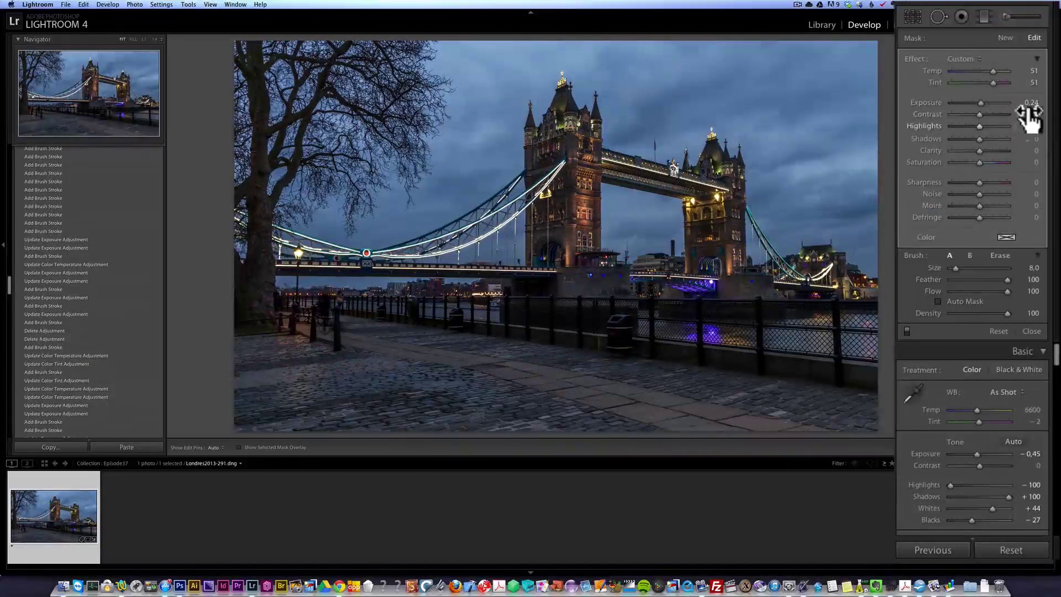
left_click_drag(980, 102, 990, 78)
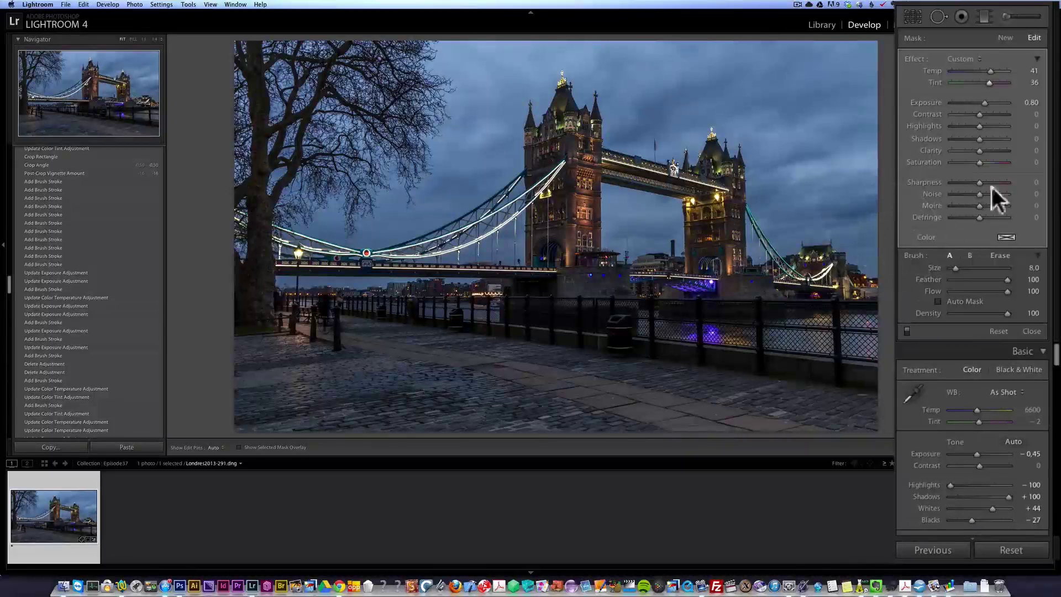
Paint a new mask over the cobblestones around the bollards near the lamp post, with brush size 12, flow 53 and density 53.
left_click(1005, 37)
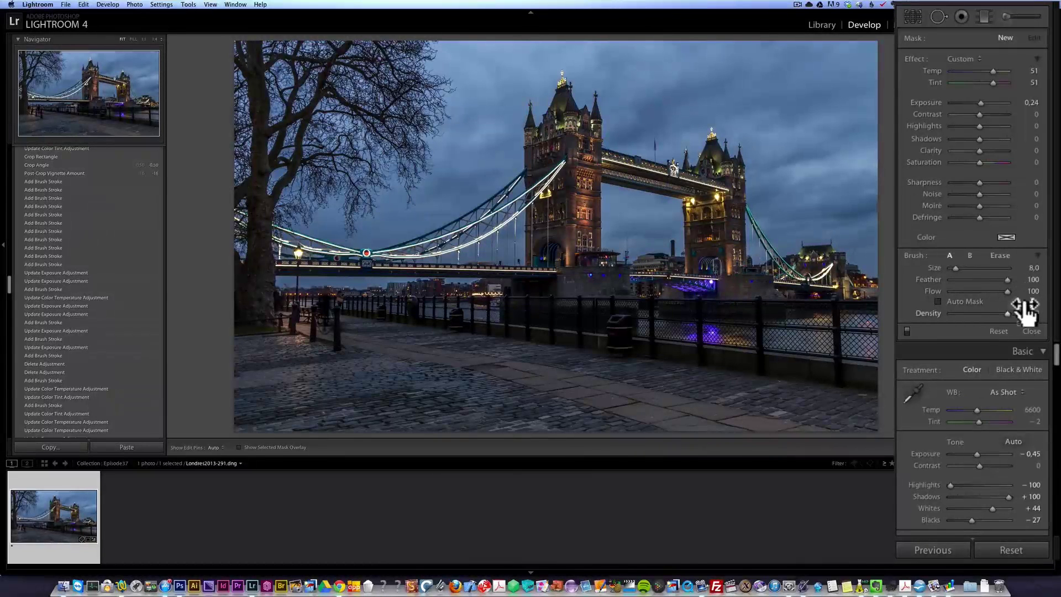
left_click(981, 292)
left_click(980, 313)
scroll(287, 318, "up", 3)
key("h")
scroll(308, 331, "up", 1)
mouse_move(317, 311)
left_mouse_down()
mouse_move(270, 325)
mouse_move(286, 345)
mouse_move(330, 325)
mouse_move(309, 305)
mouse_move(267, 312)
mouse_move(270, 342)
mouse_move(319, 336)
mouse_move(323, 318)
mouse_move(287, 315)
mouse_move(260, 341)
mouse_move(314, 345)
mouse_move(286, 395)
mouse_move(296, 345)
mouse_move(281, 329)
mouse_move(292, 352)
mouse_move(323, 331)
mouse_move(322, 317)
mouse_move(284, 323)
mouse_move(281, 340)
mouse_move(315, 348)
mouse_move(353, 330)
left_mouse_up()
key("h")
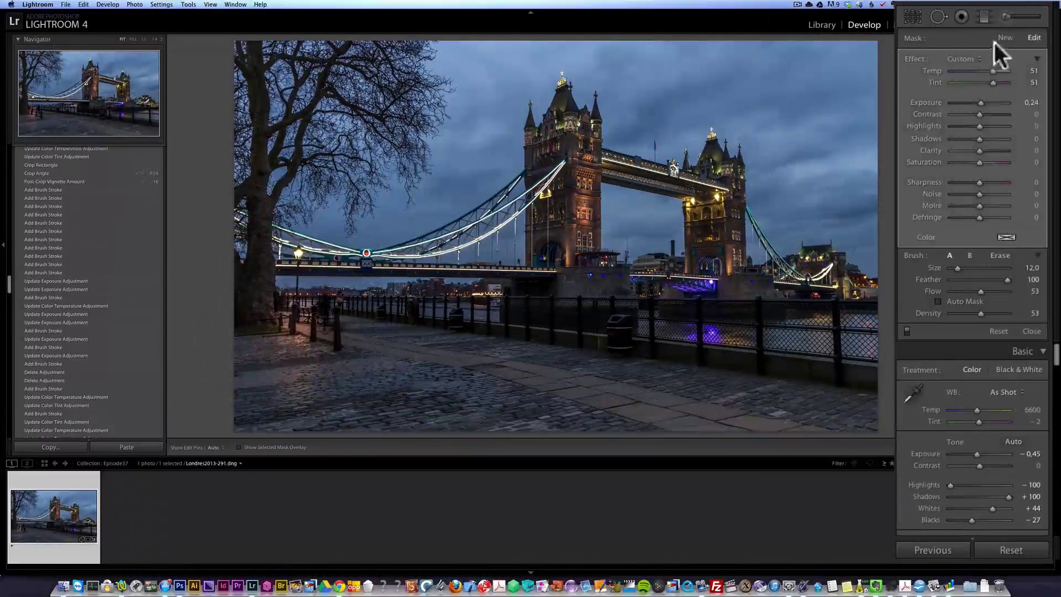
Add another stroke around the bollards and set the warm mask to exposure 1.27, temp 39 and tint 36.
left_click_drag(981, 103, 986, 104)
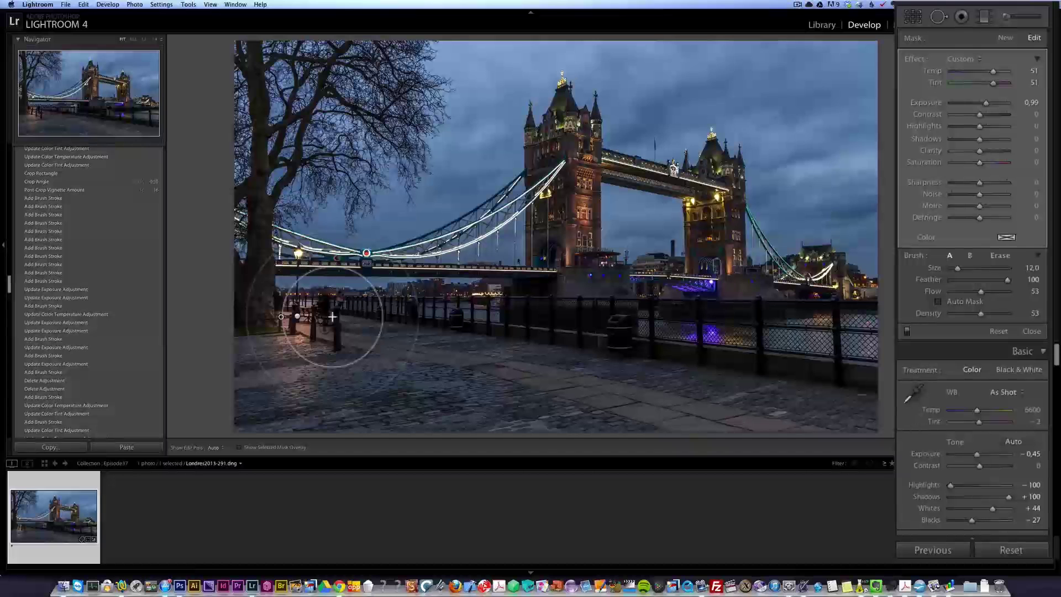
key("h")
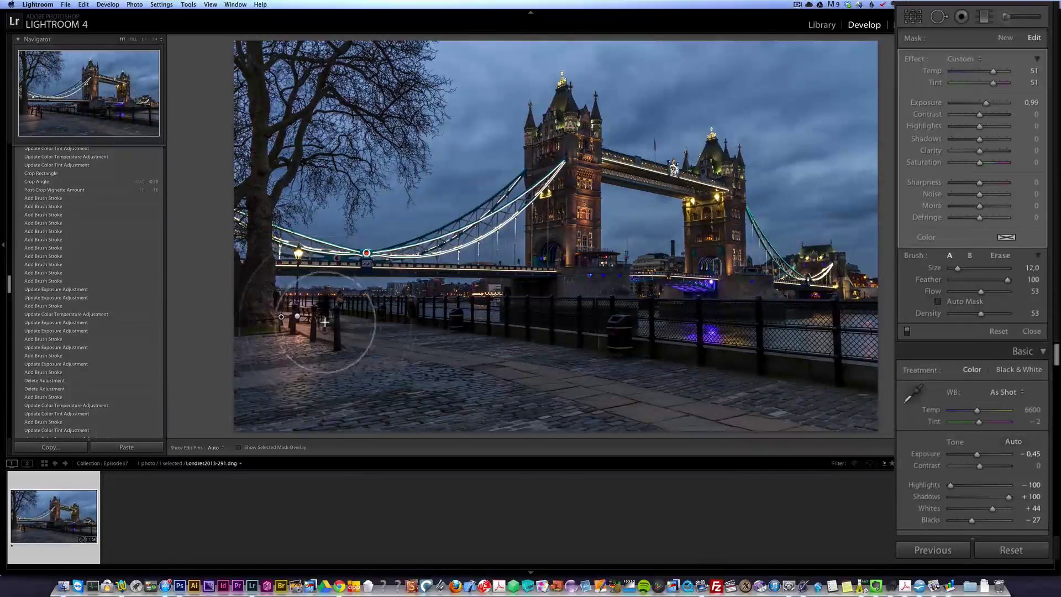
left_click_drag(332, 318, 286, 327)
key("h")
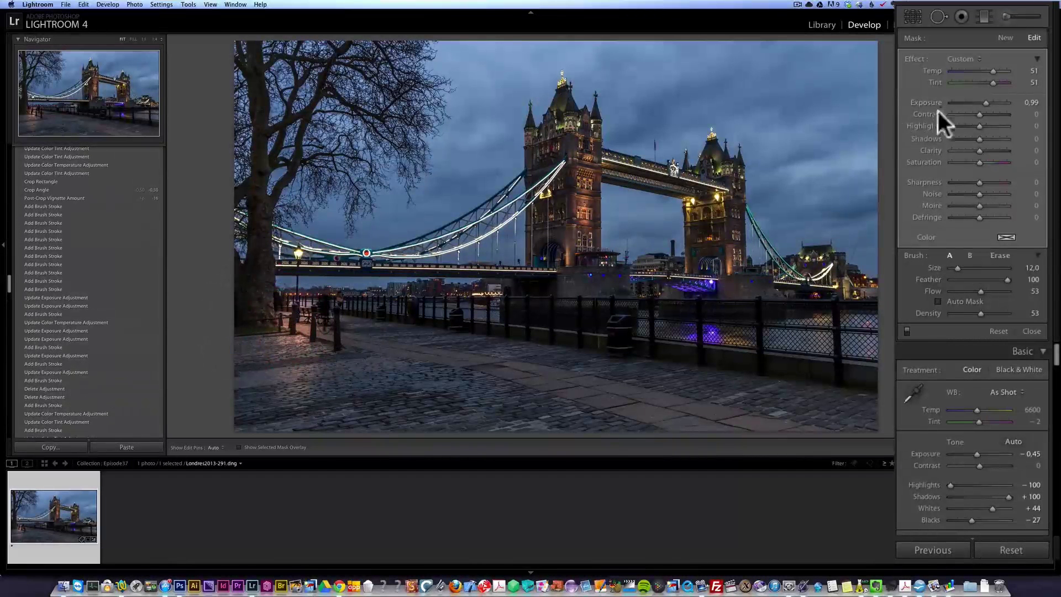
left_click_drag(987, 102, 990, 69)
left_click(991, 78)
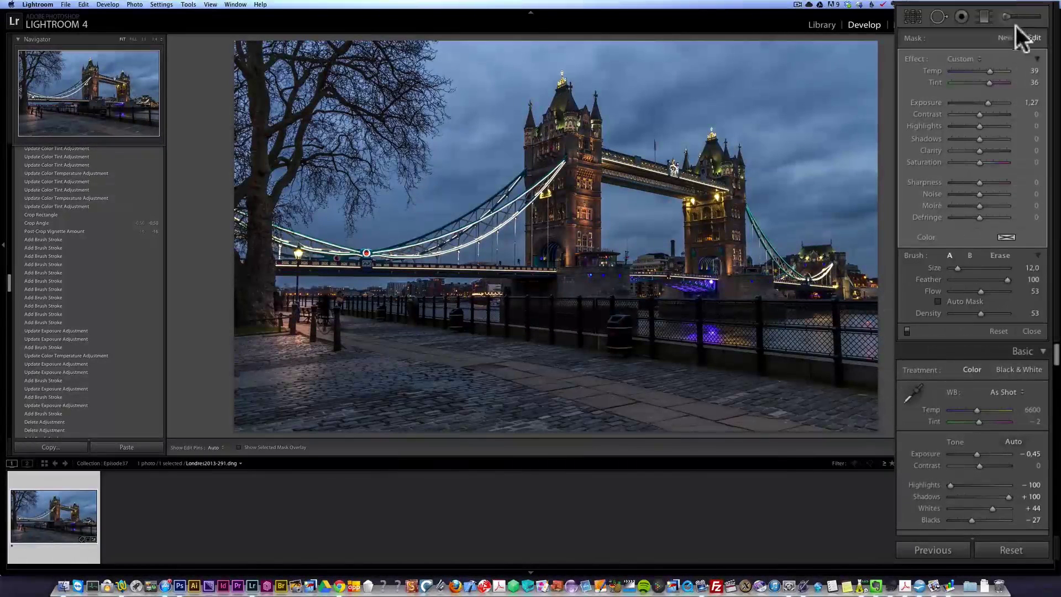
Paint a new mask along the middle of the pavement at brush size 14, with temp and tint 0 and exposure 0.33.
left_click(1006, 38)
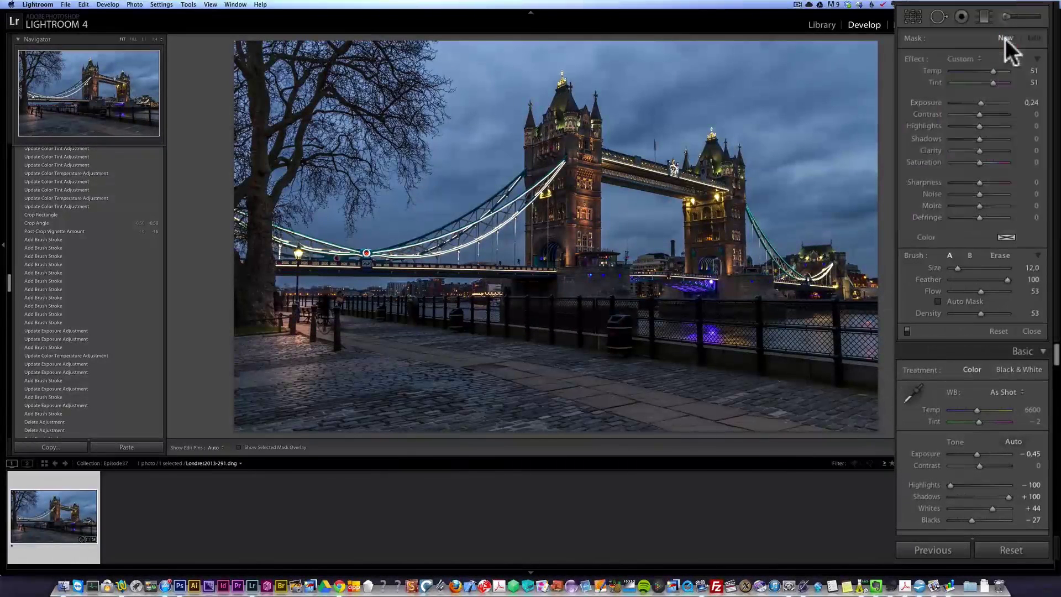
double_click(994, 72)
left_click_drag(981, 102, 981, 102)
key("h")
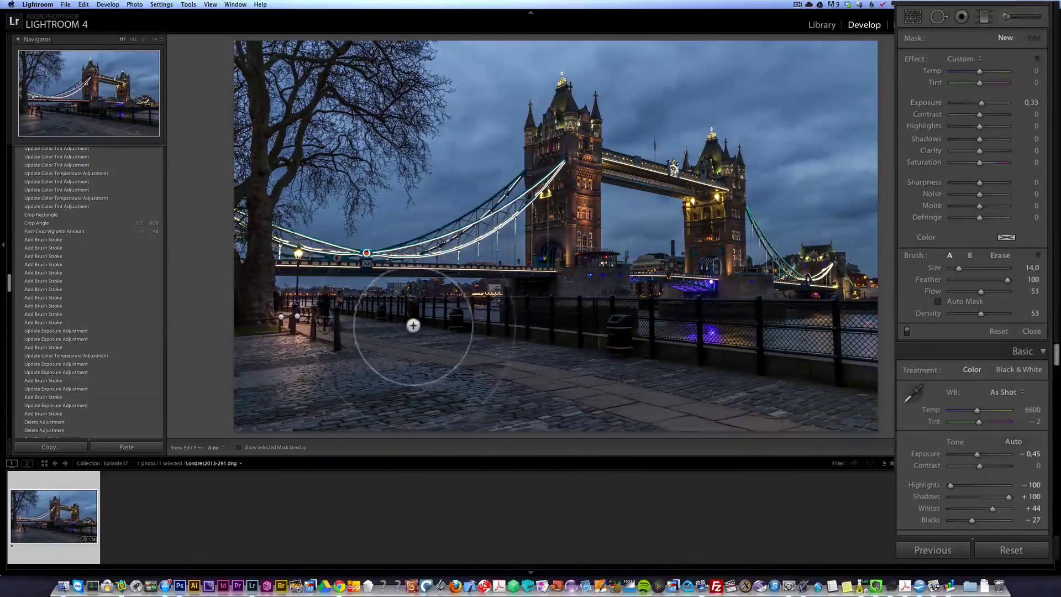
key("bracketright")
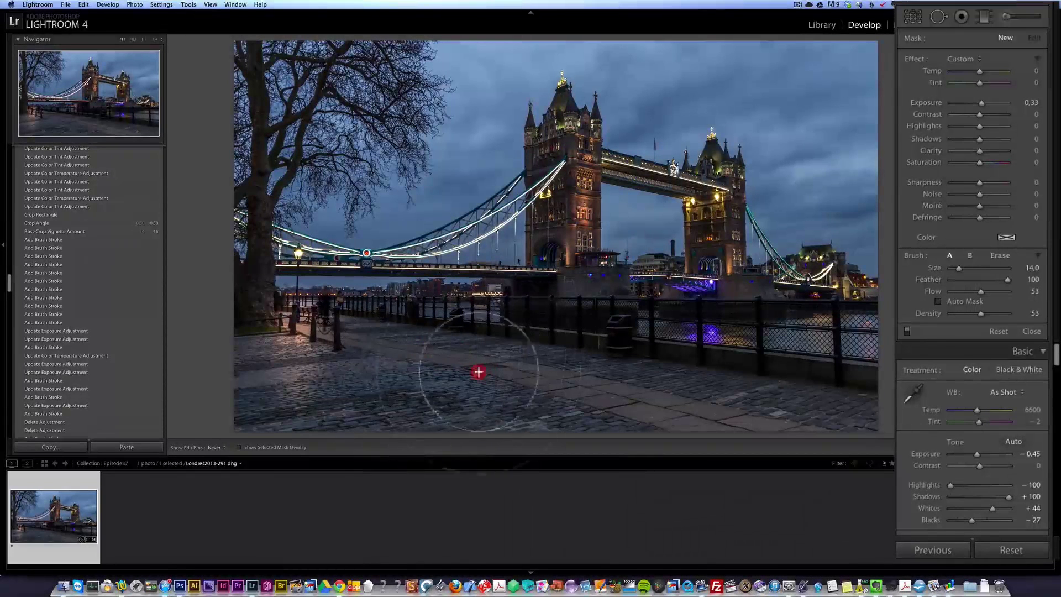
key("h")
Extend the pavement mask over the paving slabs near the railing at brush size 12 and raise its exposure to 1.74.
left_click_drag(983, 103, 990, 104)
key("h")
key("bracketleft")
mouse_move(694, 408)
left_mouse_down()
mouse_move(625, 392)
mouse_move(714, 424)
mouse_move(722, 415)
mouse_move(707, 394)
mouse_move(682, 383)
left_mouse_up()
key("h")
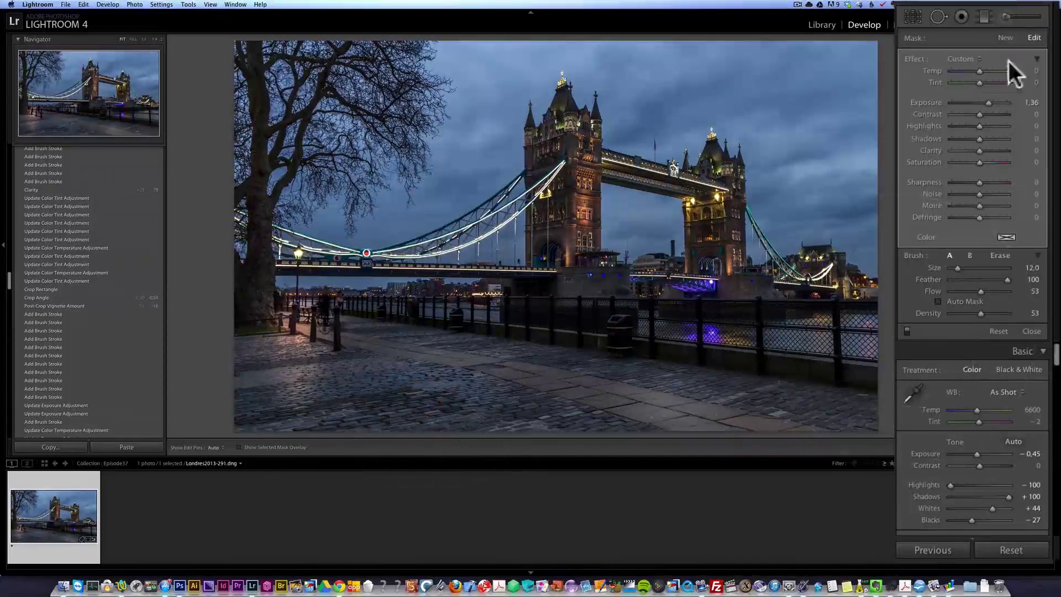
left_click_drag(990, 103, 991, 104)
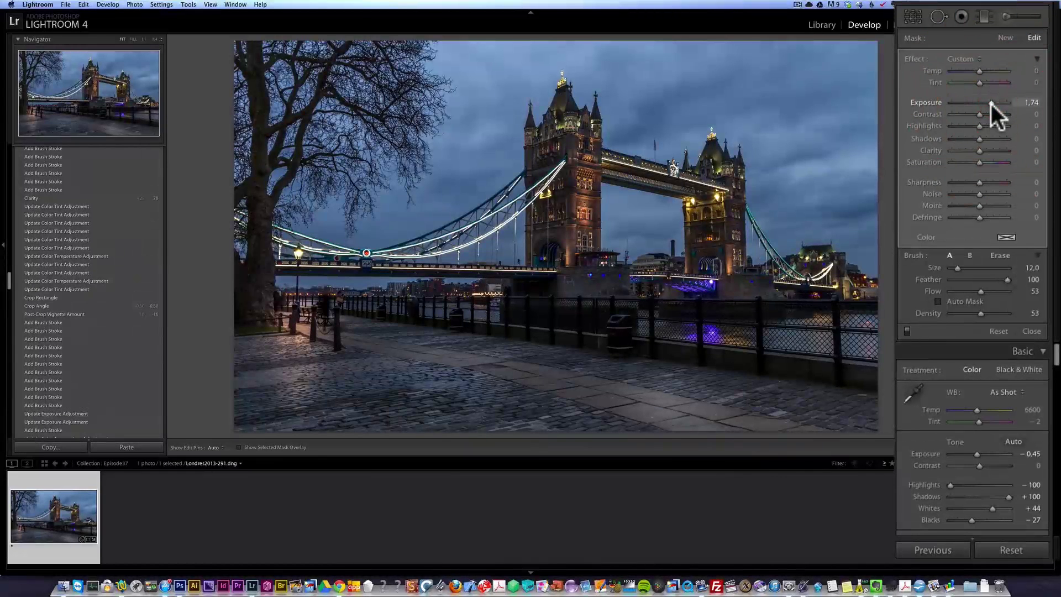
Create a new mask with exposure 0.52, flow 84 and density 85, and dab it over several spots of the pavement.
left_click(1004, 37)
left_click(997, 290)
left_click(998, 313)
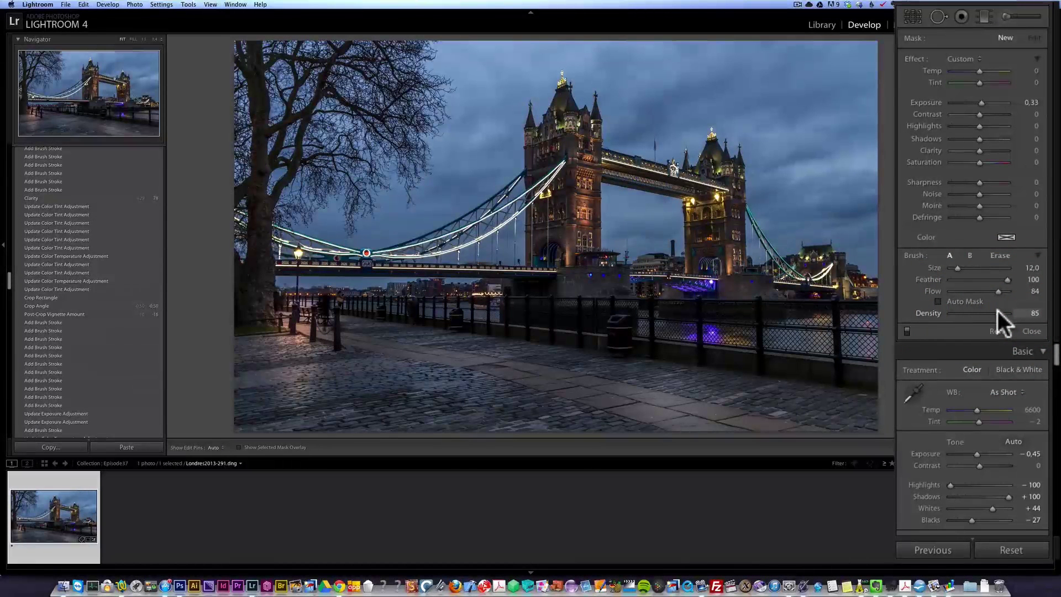
left_click(986, 103)
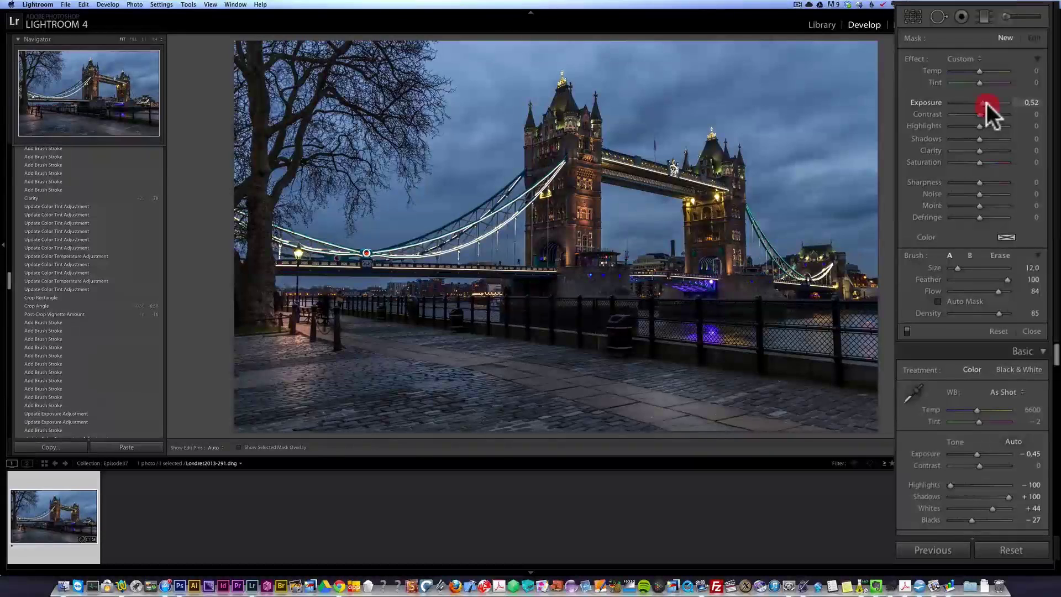
key("h")
left_click(404, 367)
scroll(635, 398, "up", 2)
left_click(656, 394)
left_click(533, 358)
key("h")
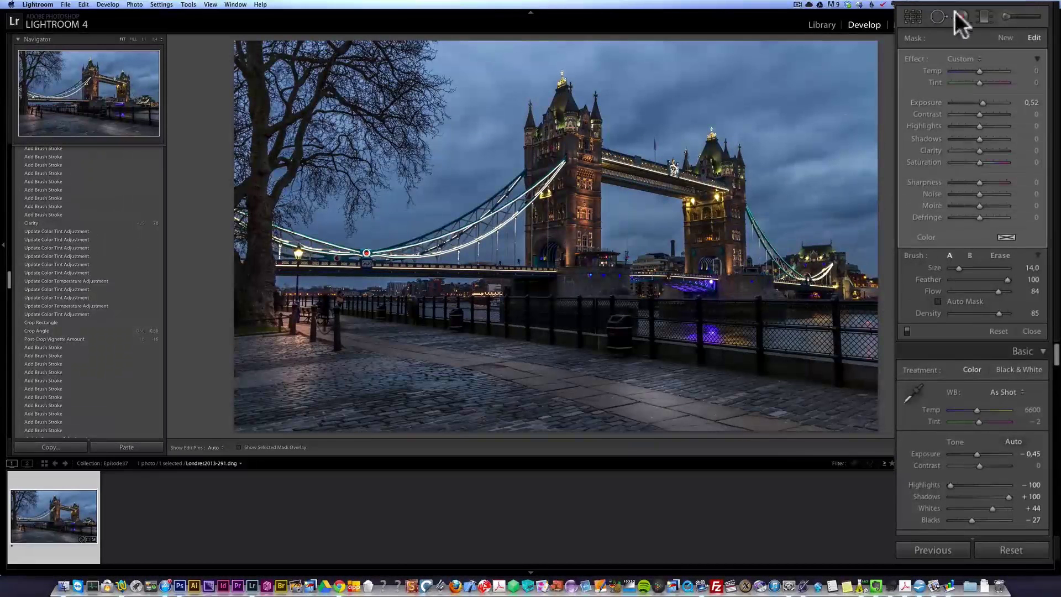
Create a new brush mask with exposure 0, temp 53 and tint 48, and lower the brush to flow 40 and density 43.
left_click(1005, 39)
left_click(983, 101)
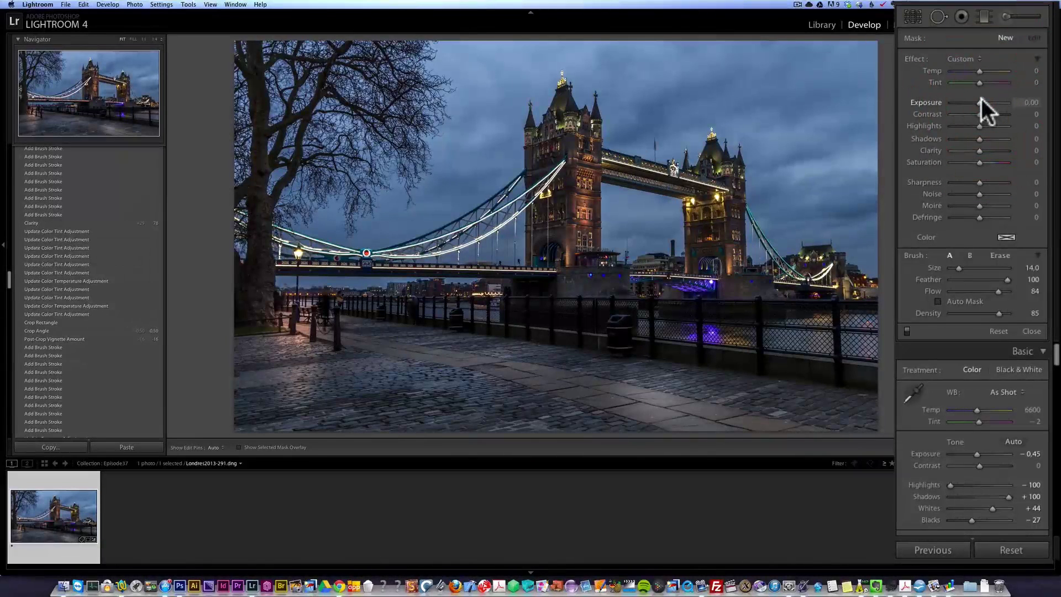
left_click(993, 71)
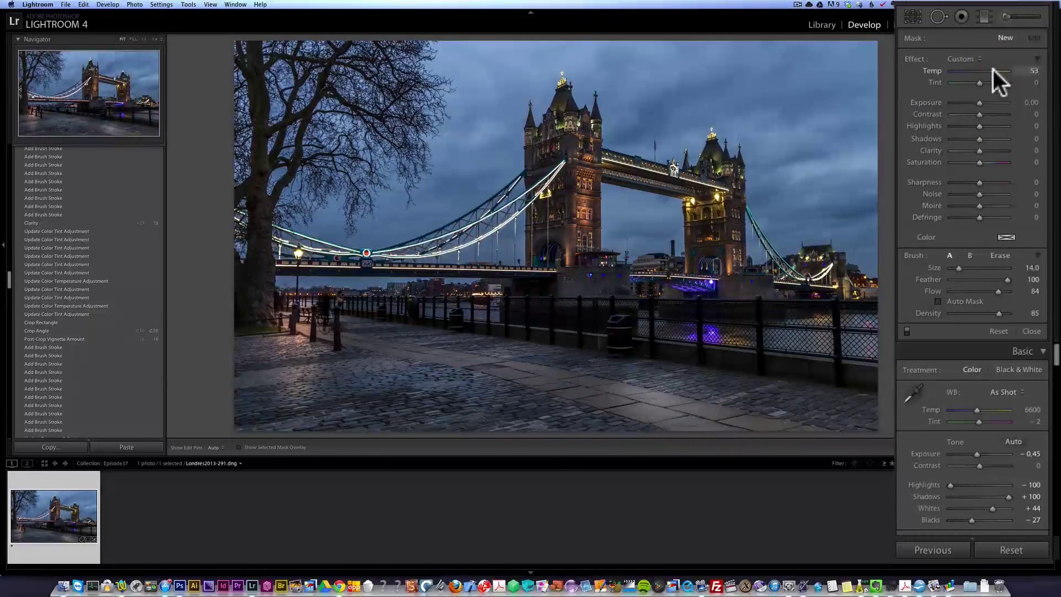
left_click(993, 81)
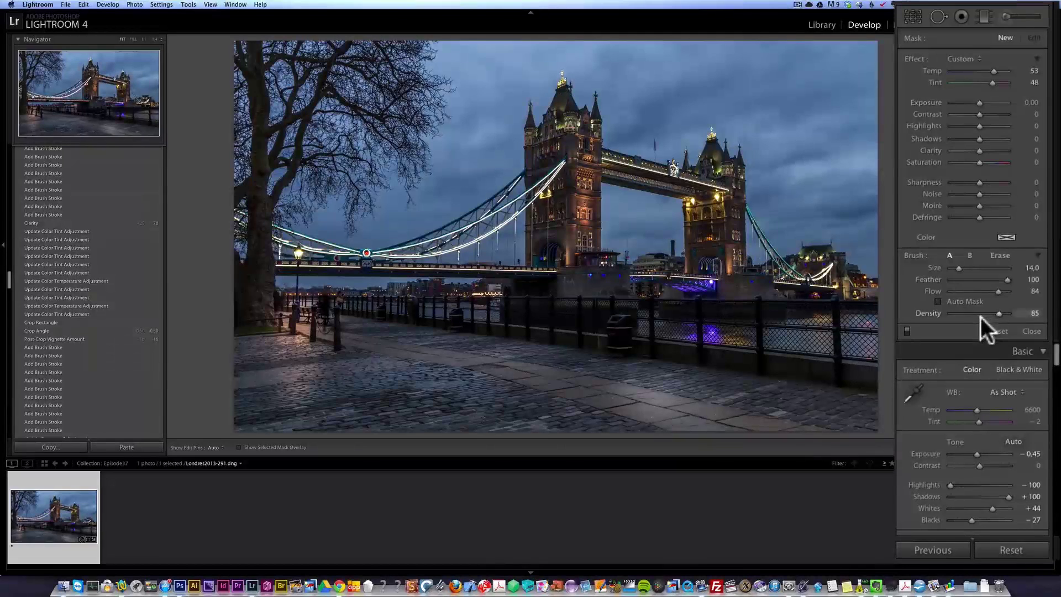
mouse_move(995, 293)
left_mouse_down()
mouse_move(964, 291)
mouse_move(972, 292)
left_mouse_up()
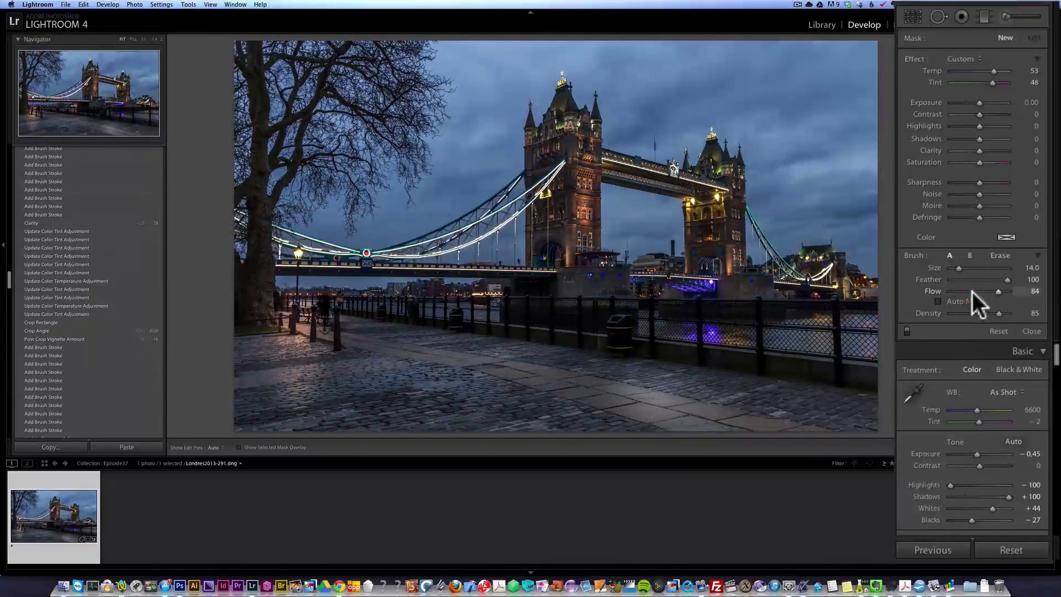
left_click(974, 313)
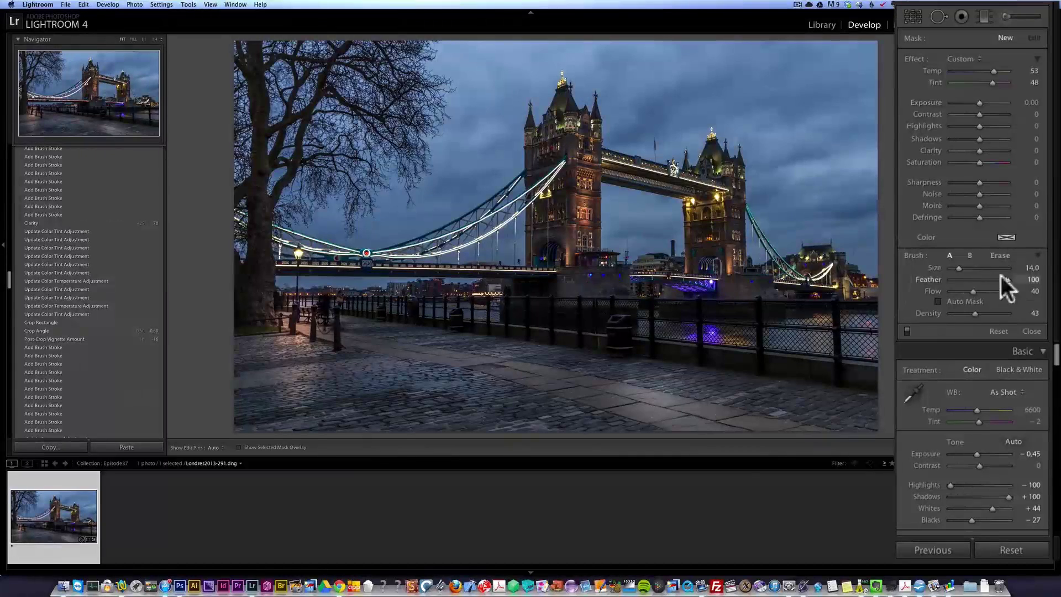
Paint the warm mask over the lower sky beside the right-hand tower at brush size 26.
scroll(563, 249, "up", 3)
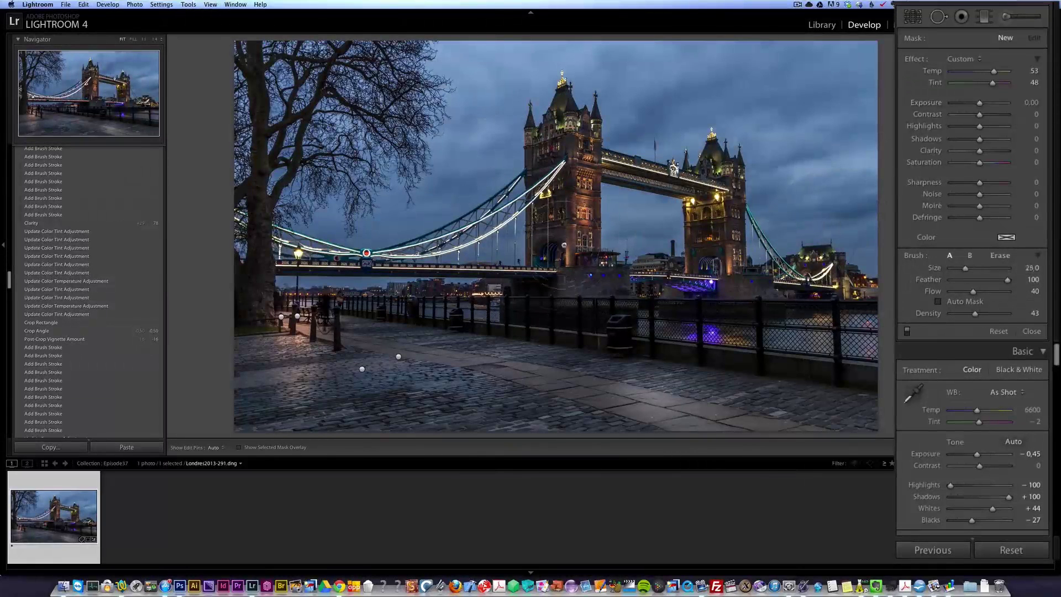
scroll(571, 237, "up", 1)
scroll(840, 235, "down", 2)
scroll(840, 235, "down", 1)
left_click(848, 239)
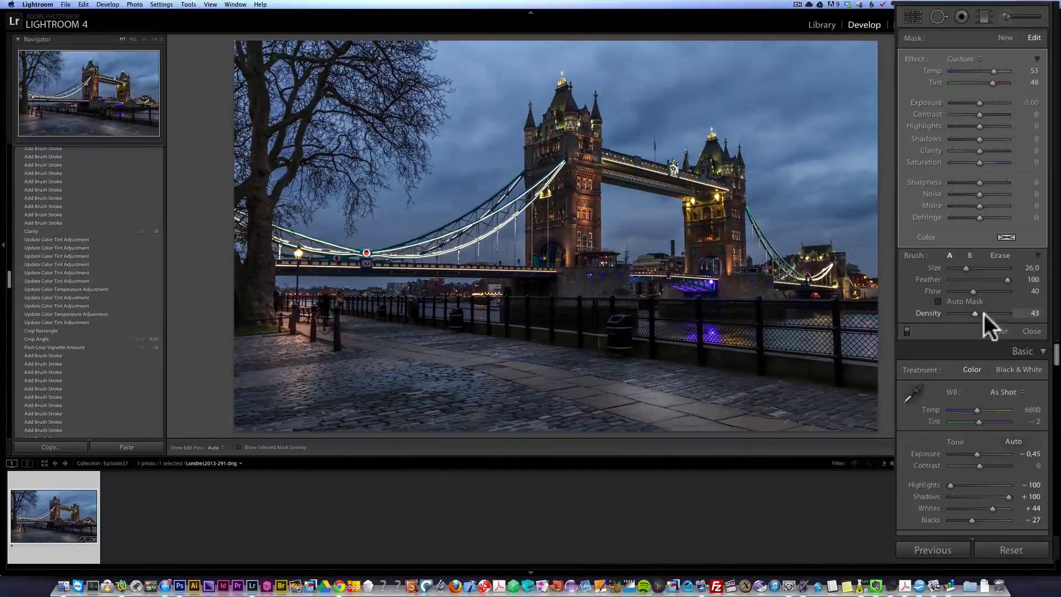
Add more warm strokes along the lower sky, raising flow and density to 69, and finally to 84 and 87.
left_click(990, 291)
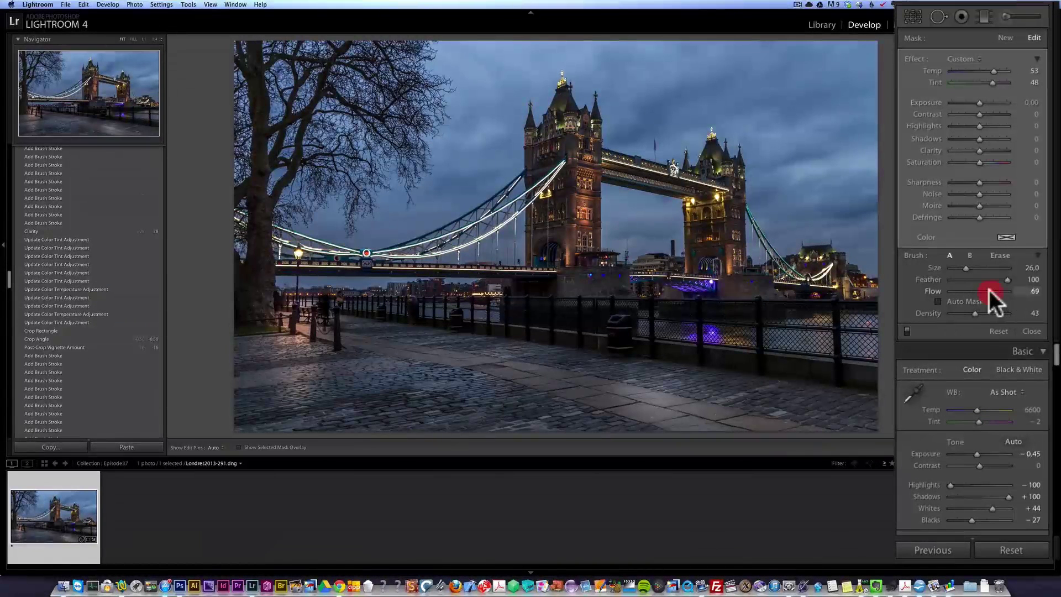
left_click(990, 313)
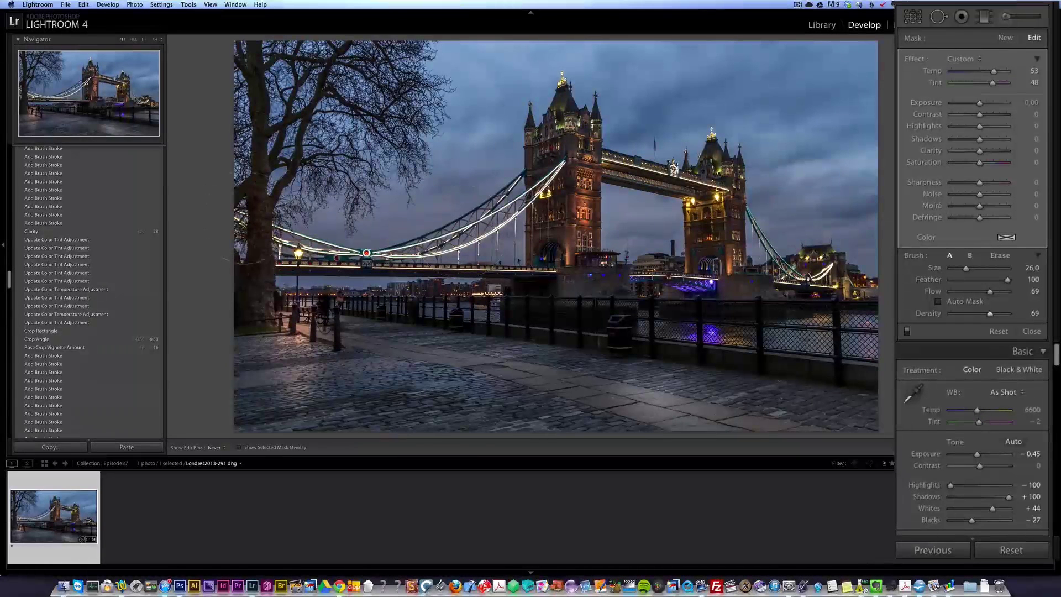
key("h")
left_click(849, 242)
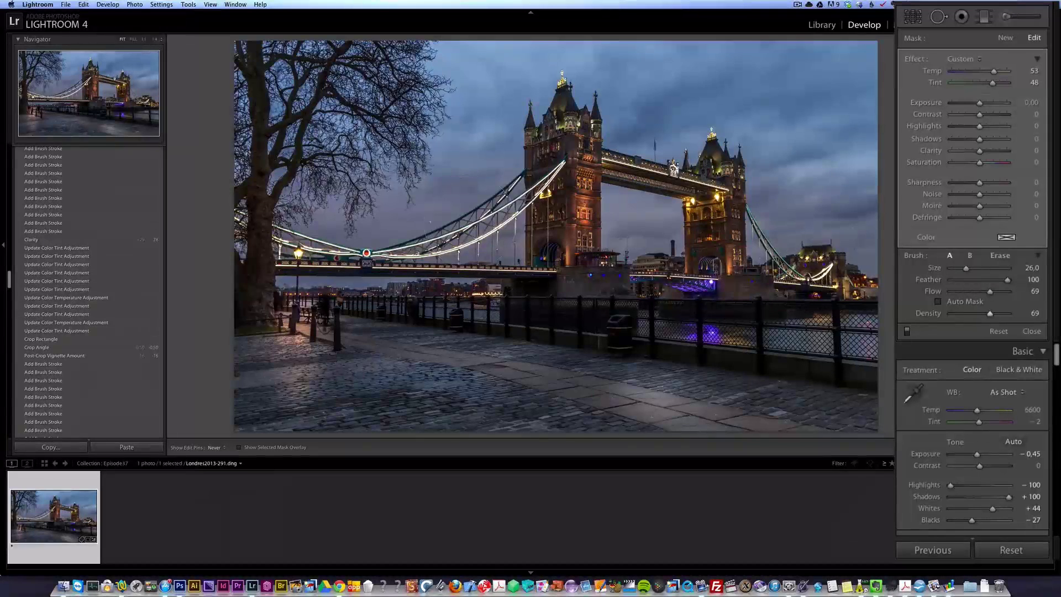
key("h")
left_click(848, 239)
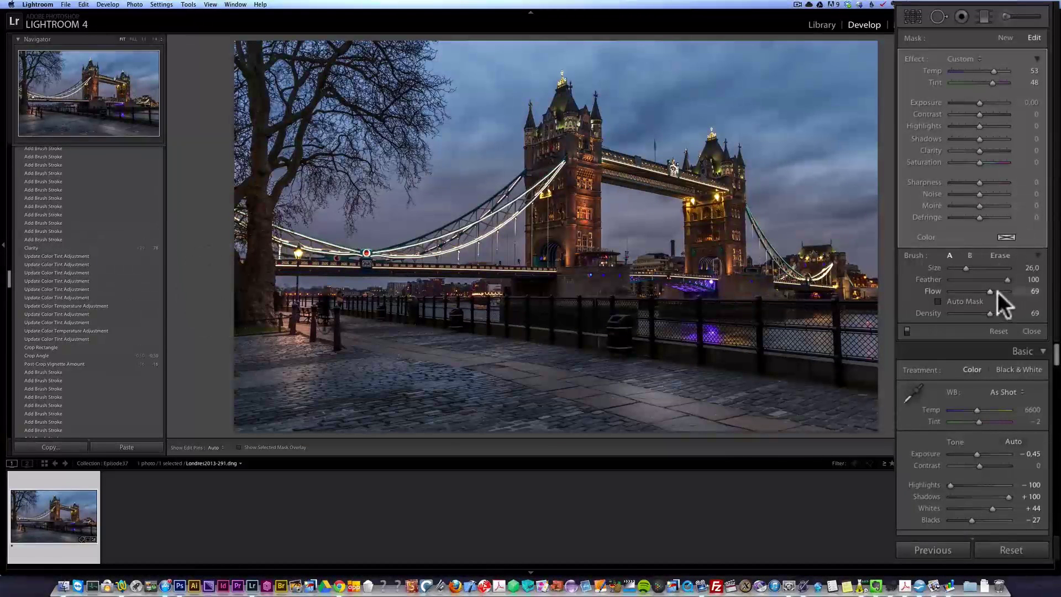
left_click_drag(998, 313, 1000, 313)
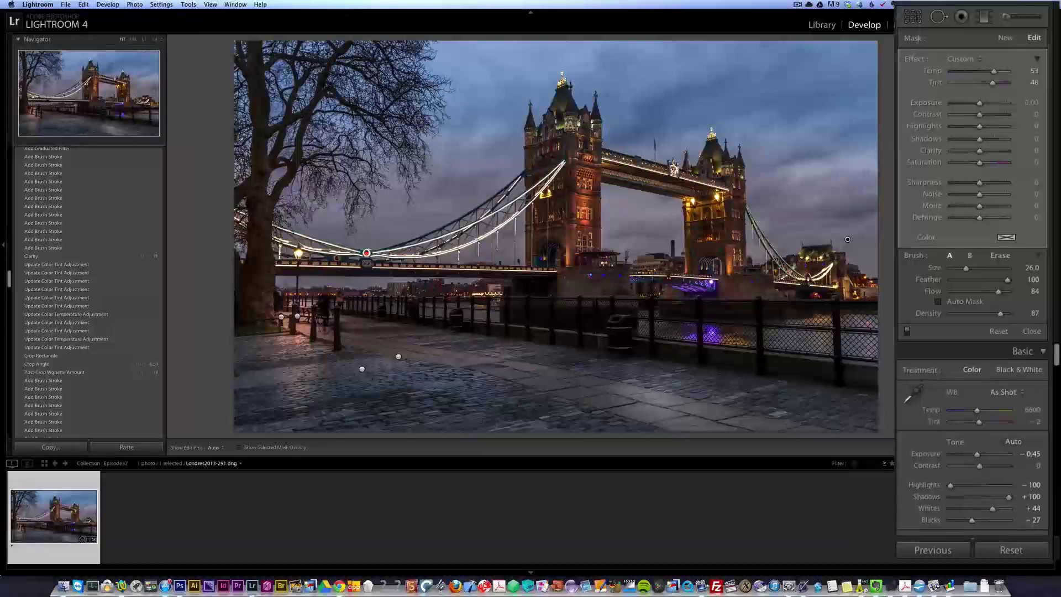
Create another warm mask with flow 95 and density 98, and paint it along the horizon at brush size 16.
left_click(1005, 36)
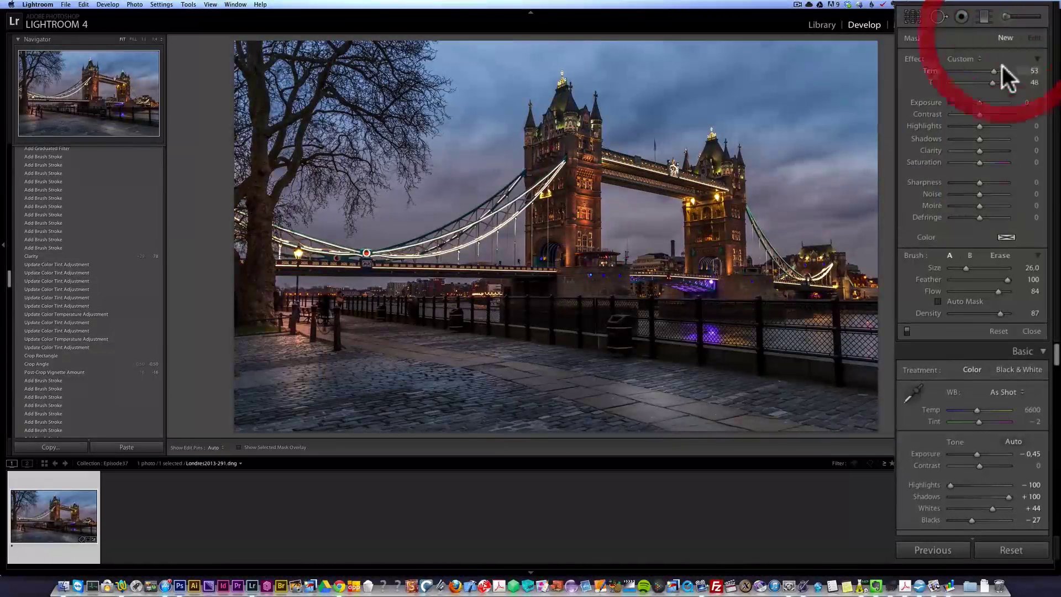
left_click(1004, 290)
left_click(1005, 313)
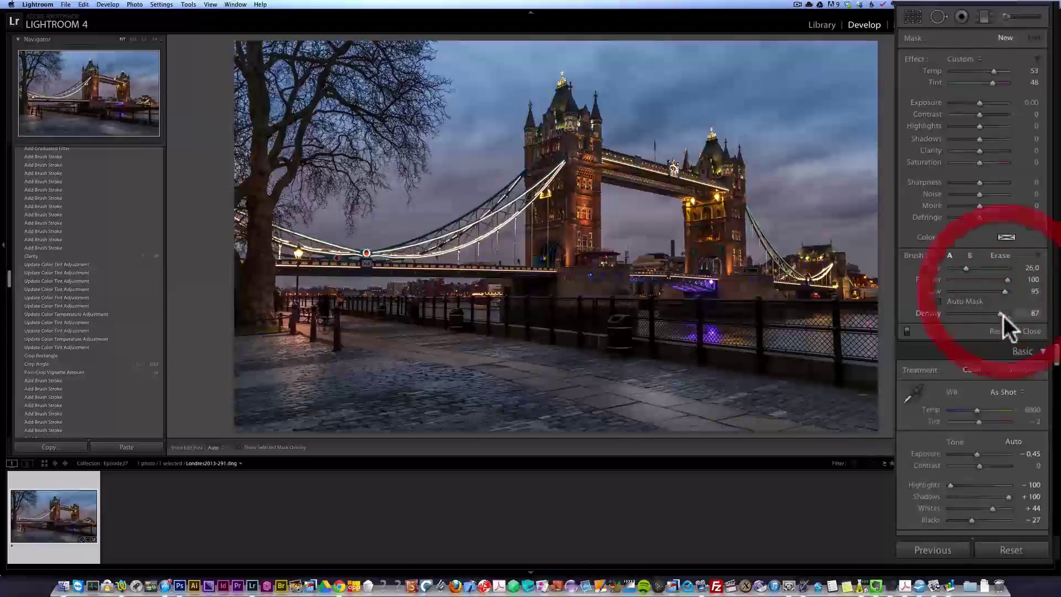
scroll(760, 256, "down", 5)
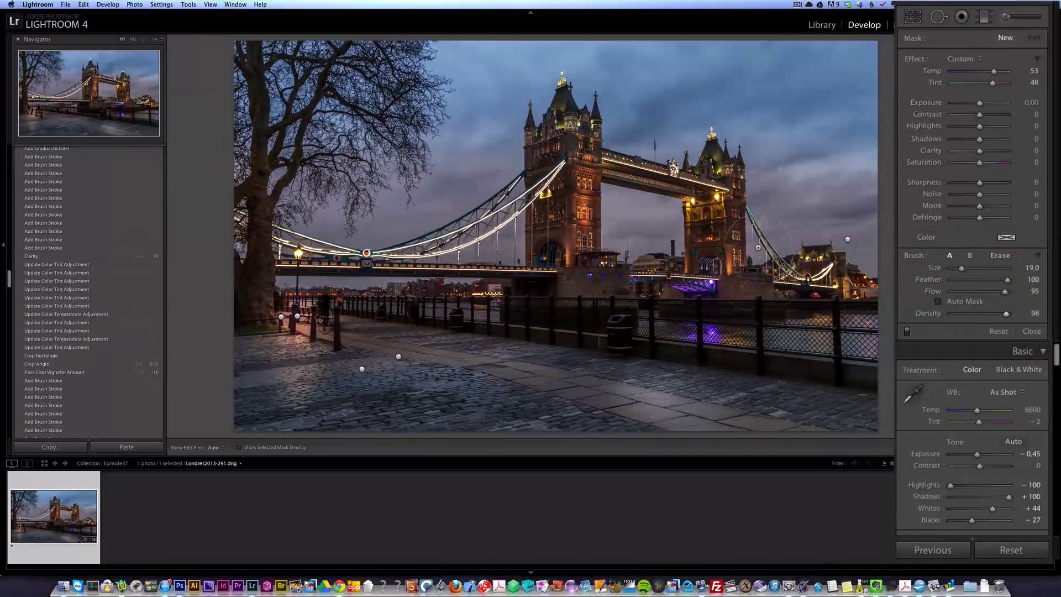
key("h")
mouse_move(829, 265)
left_mouse_down()
mouse_move(633, 244)
mouse_move(900, 274)
left_mouse_up()
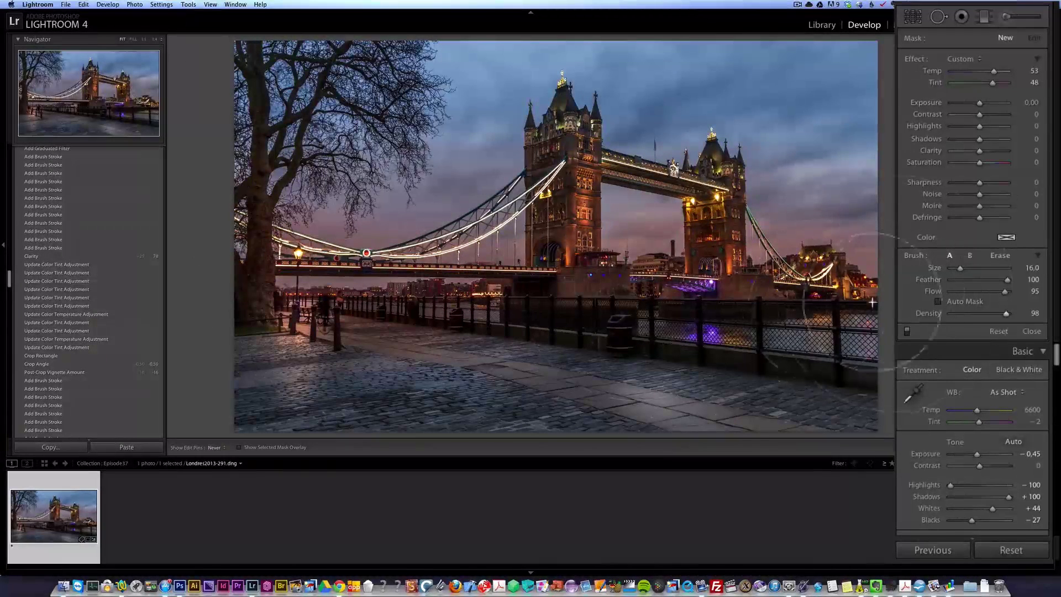
Add warm strokes over the left tower and the river behind the railing, and close the adjustment brush.
left_click(555, 177)
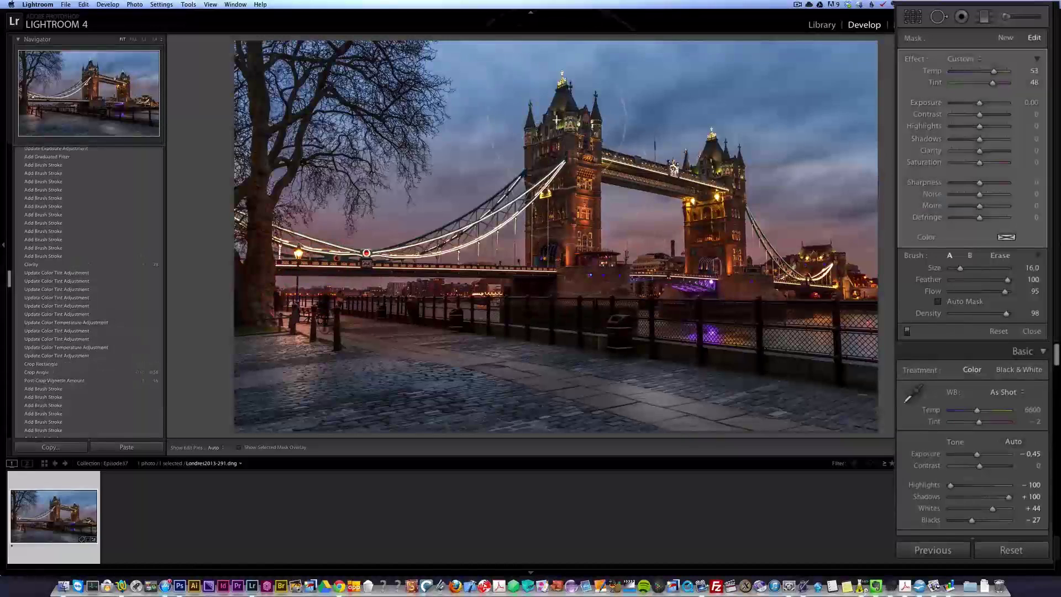
key("h")
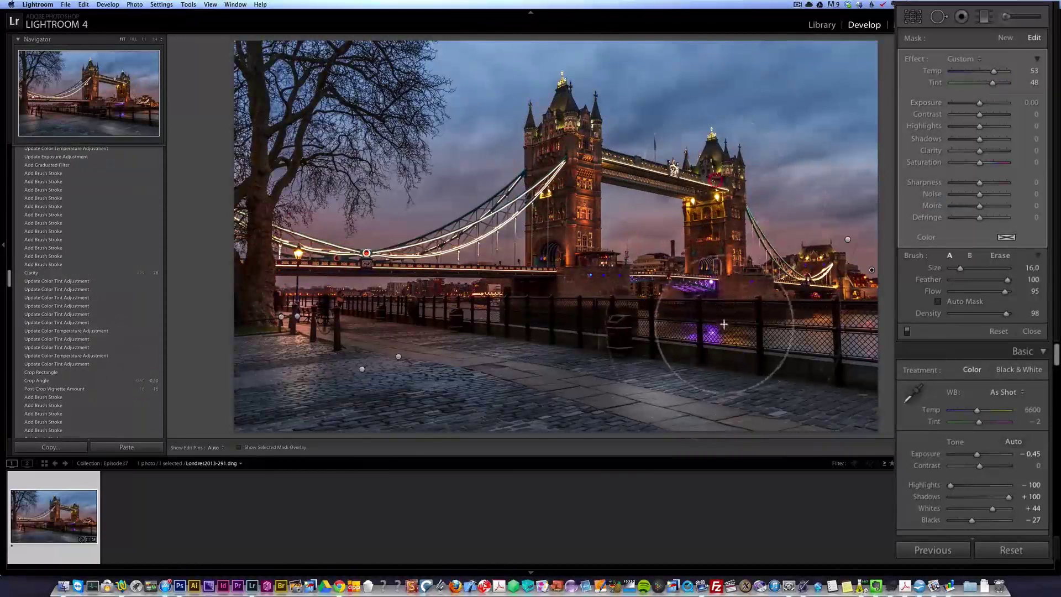
left_click(895, 275)
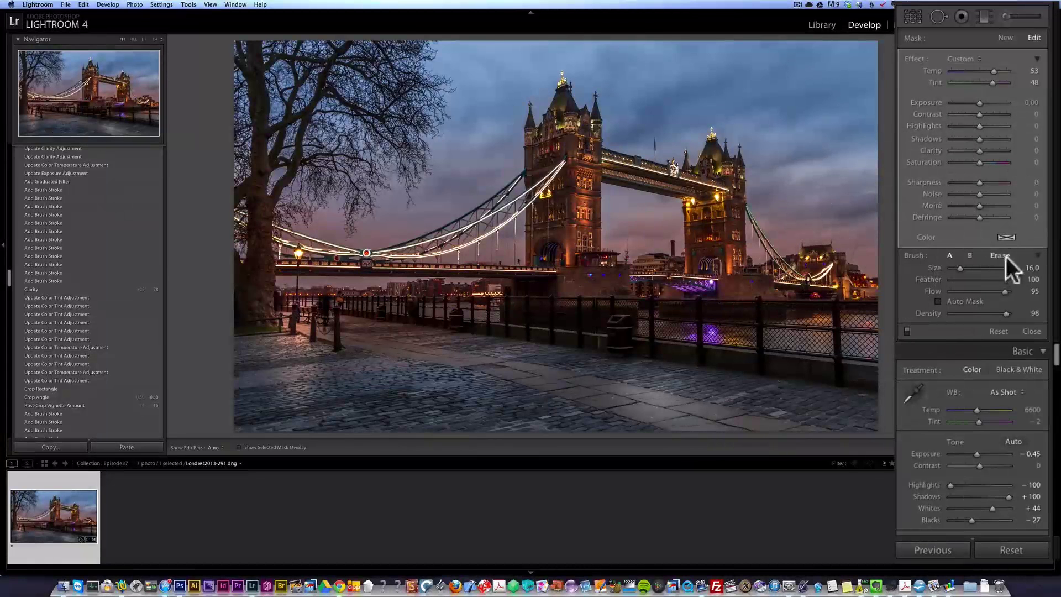
left_click(1032, 331)
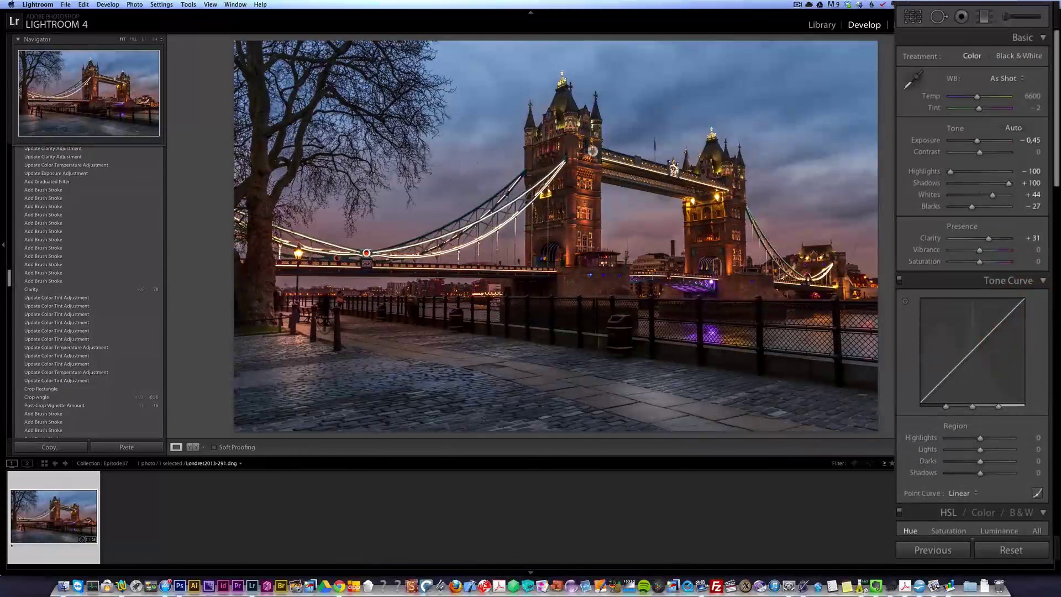
Add a slanted graduated filter over the upper left sky, with the previous effect values reset and clarity 100.
left_click(985, 18)
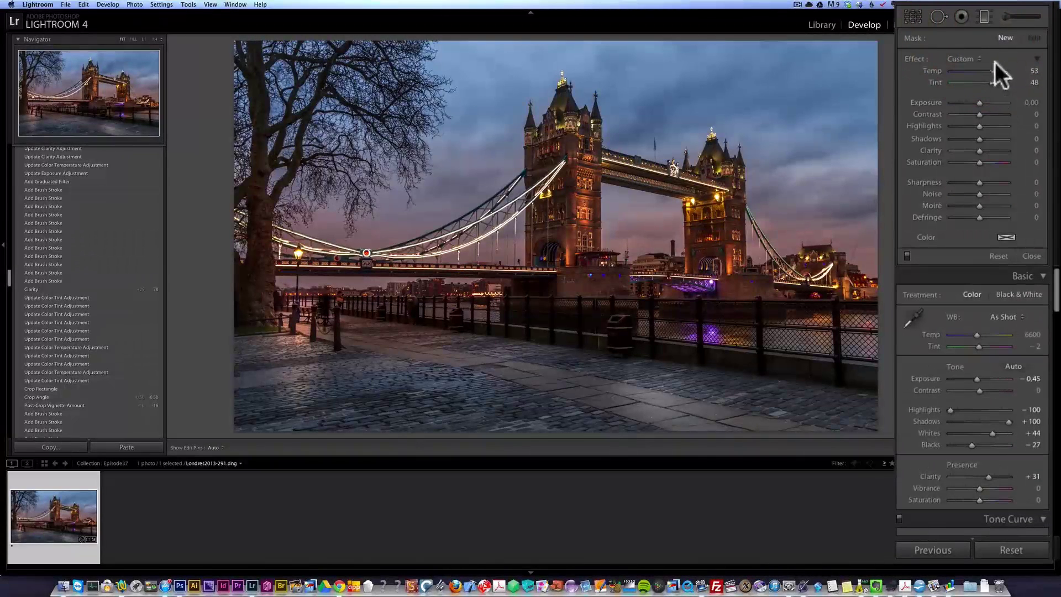
key("alt")
left_click(918, 58, "alt")
left_click_drag(418, 121, 457, 231)
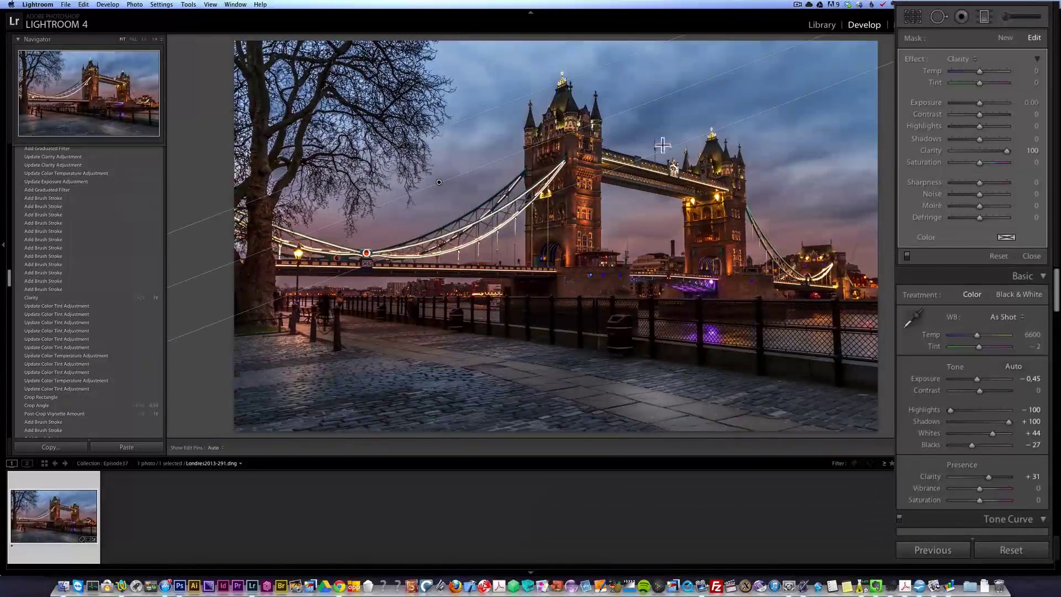
Lower the first filter's exposure, and add a second graduated filter over the right-hand sky with clarity 100 and exposure -0.05.
left_click_drag(982, 102, 972, 103)
left_click_drag(835, 134, 774, 237)
double_click(980, 103)
left_click_drag(982, 101, 980, 101)
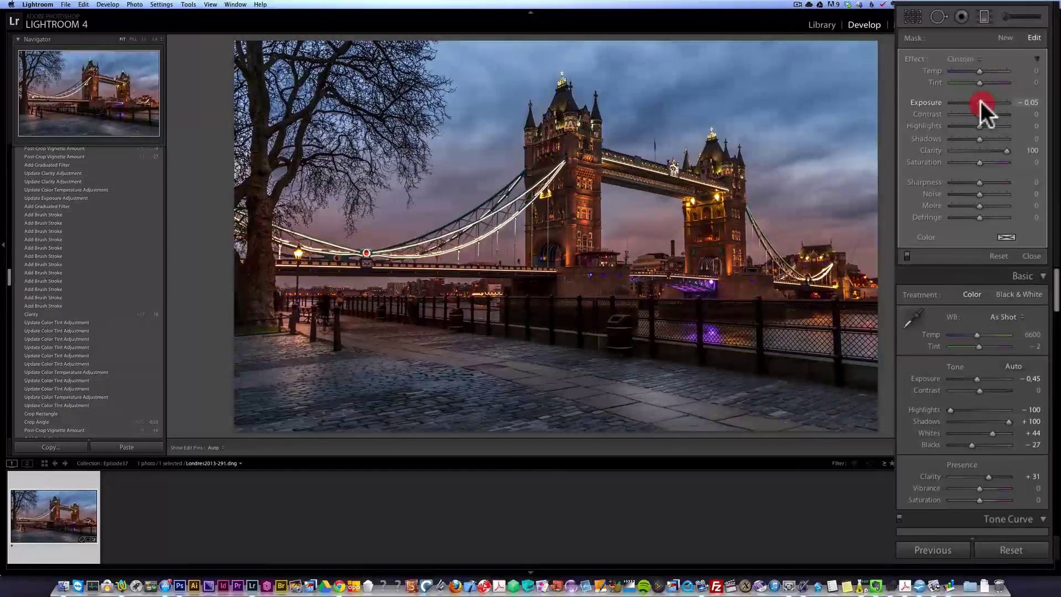
Compare the photo with and without the graduated filters, and close the filter tool.
left_click(908, 256)
left_click(909, 256)
left_click(909, 255)
left_click(908, 255)
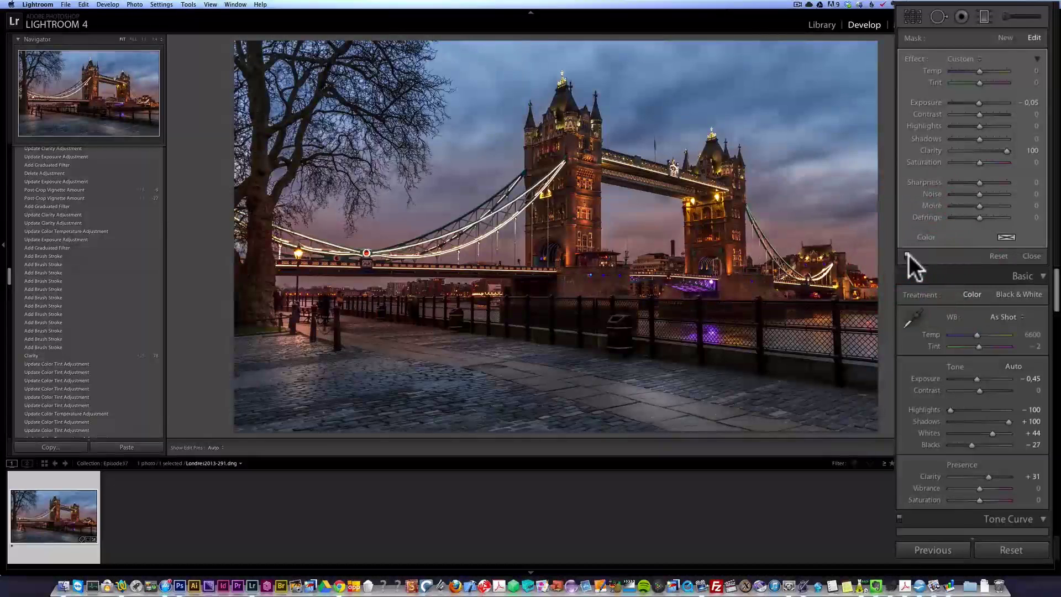
left_click(908, 256)
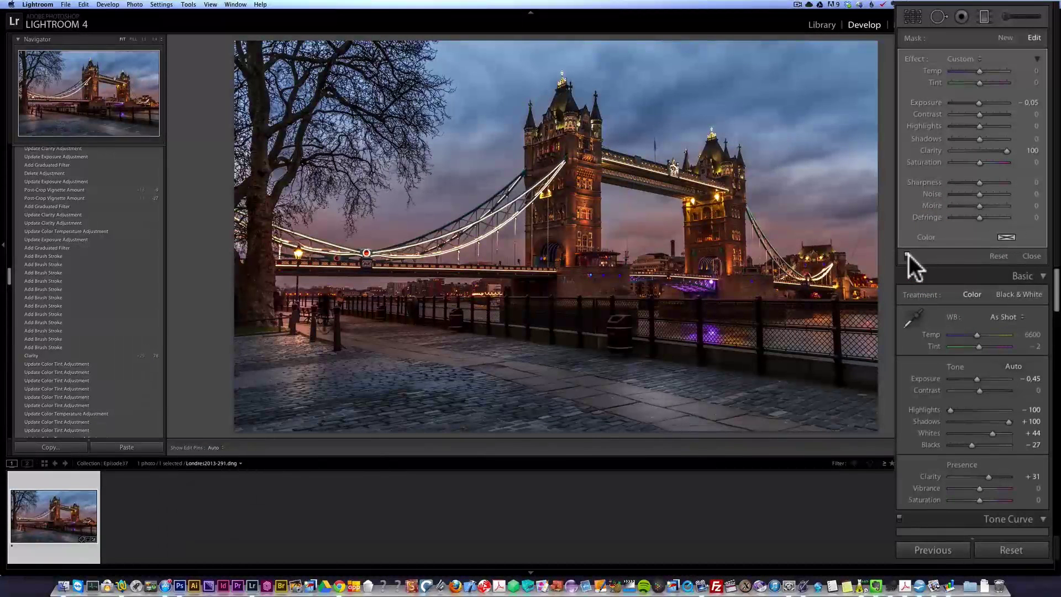
left_click(909, 255)
left_click(1029, 257)
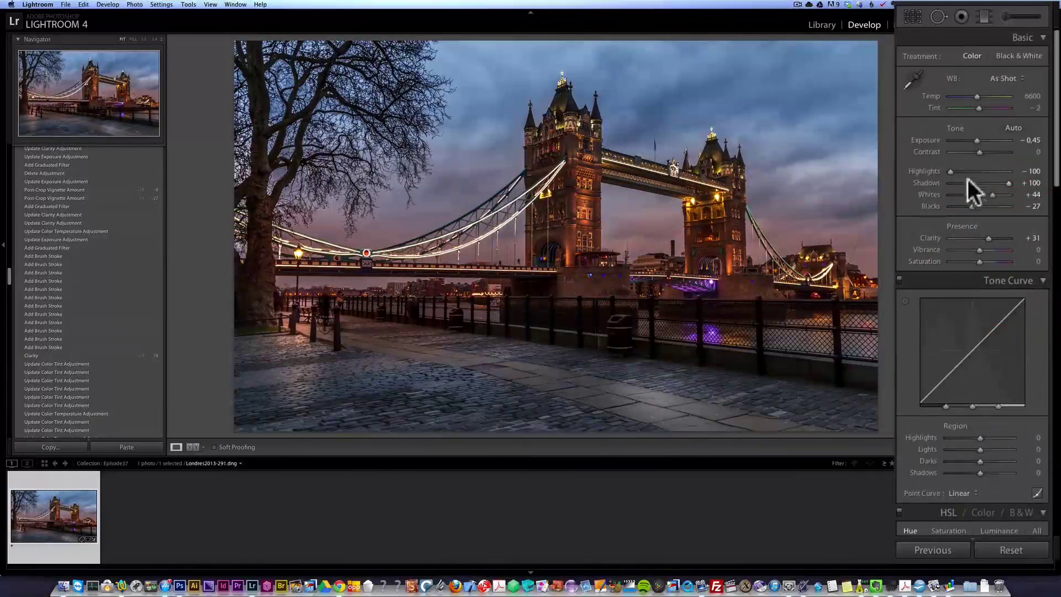
left_click(977, 138)
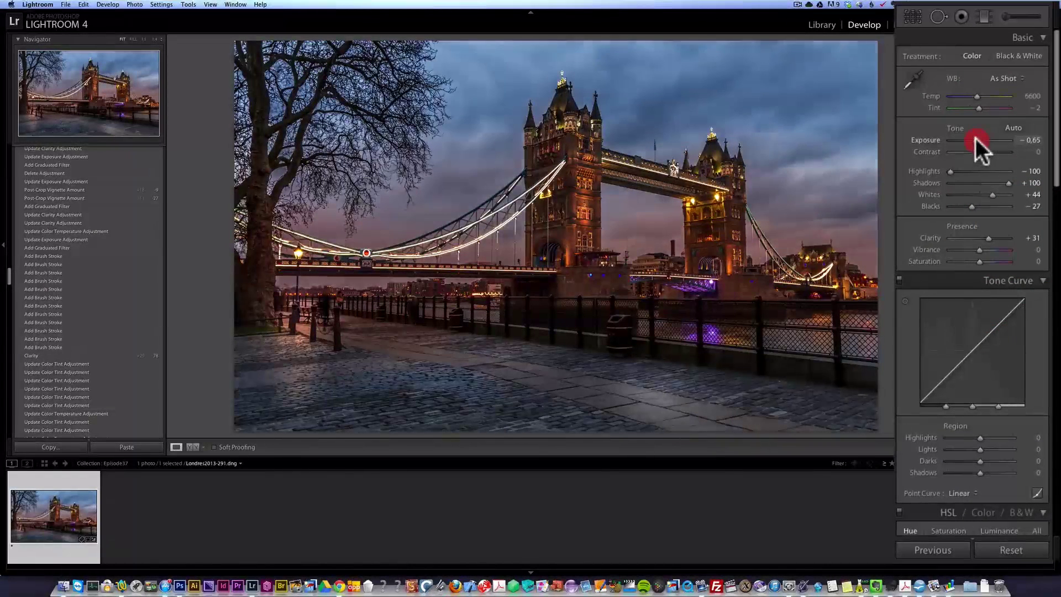
left_click(977, 140)
left_click(977, 139)
Darken the photo's corners with a Highlight Priority post-crop vignette amount of -18.
scroll(1014, 191, "down", 5)
scroll(1013, 194, "down", 10)
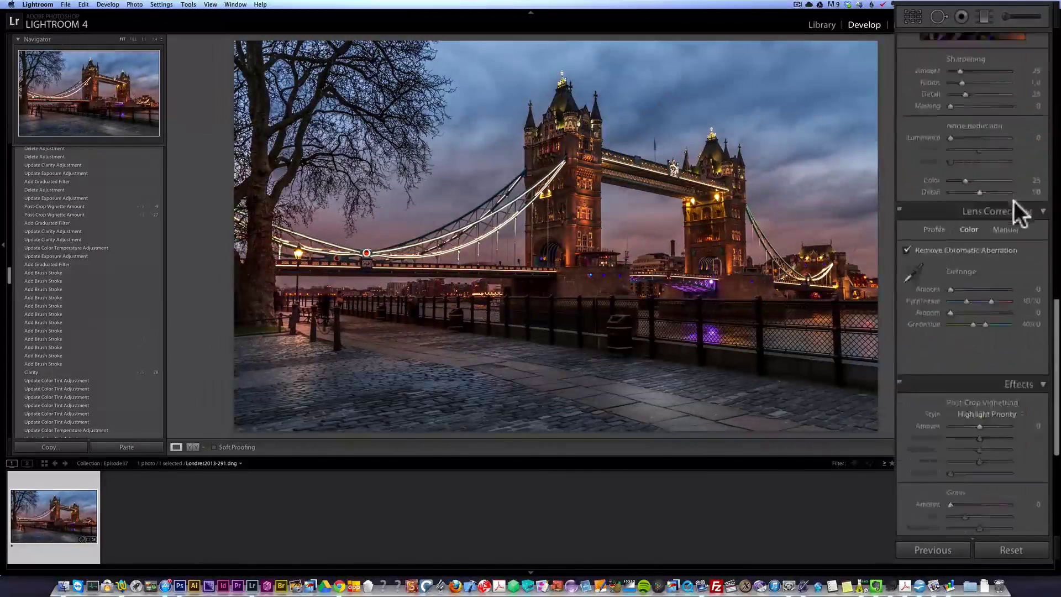
left_click_drag(982, 173, 977, 173)
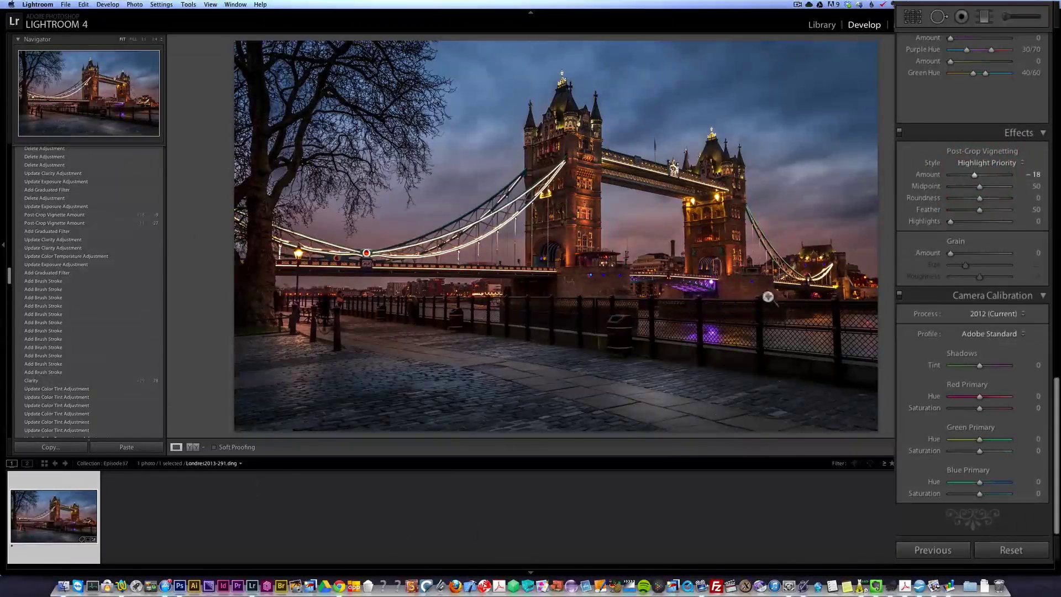
Raise the photo's overall vibrance, trying +24 and settling on +20.
scroll(1018, 237, "up", 15)
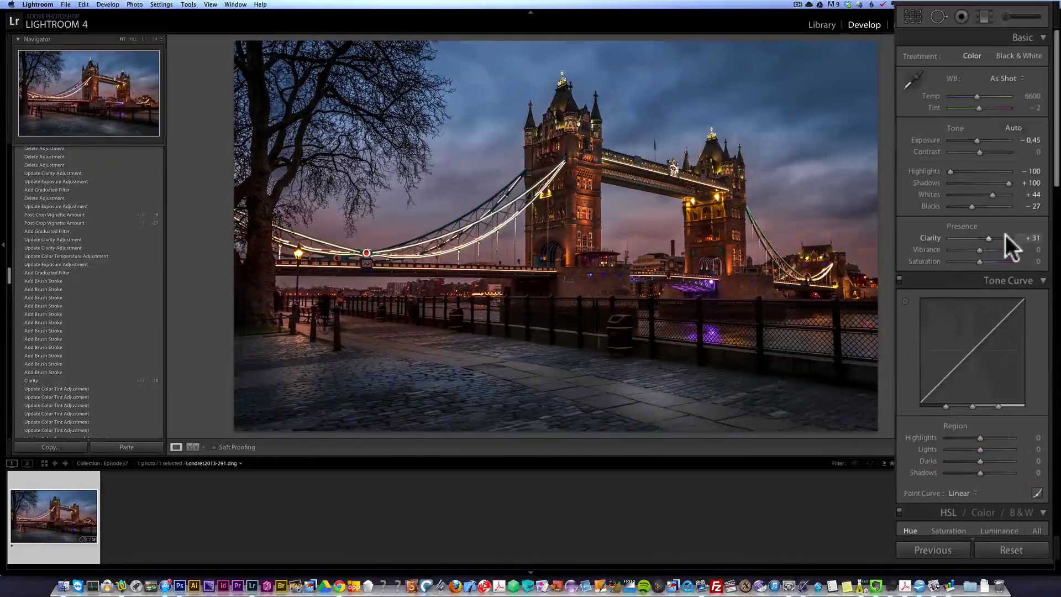
mouse_move(980, 250)
left_mouse_down()
mouse_move(996, 244)
mouse_move(986, 249)
left_mouse_up()
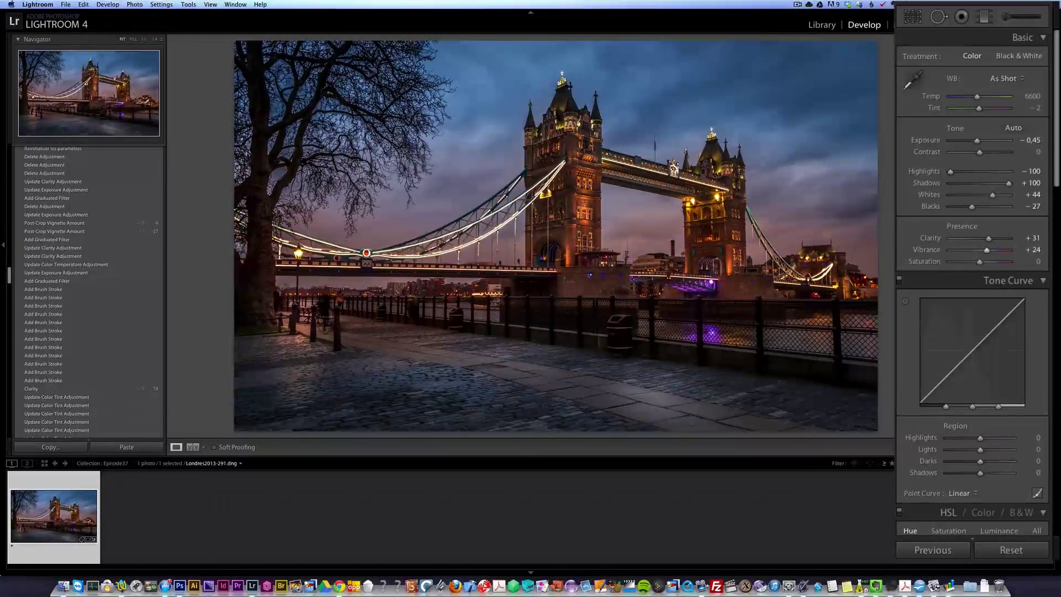
scroll(973, 288, "down", 15)
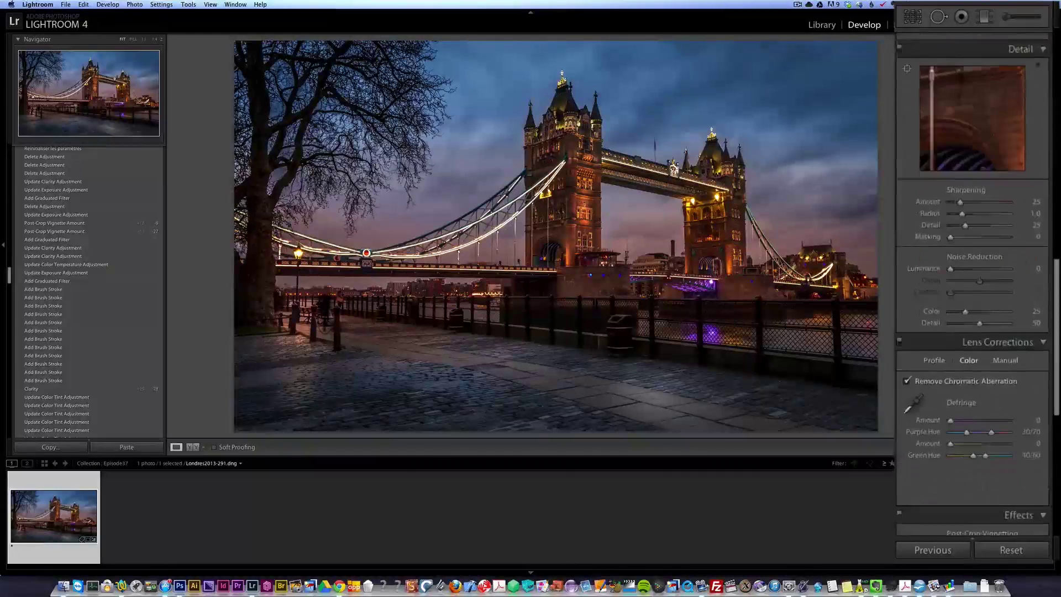
scroll(1004, 188, "up", 15)
left_click(1005, 202)
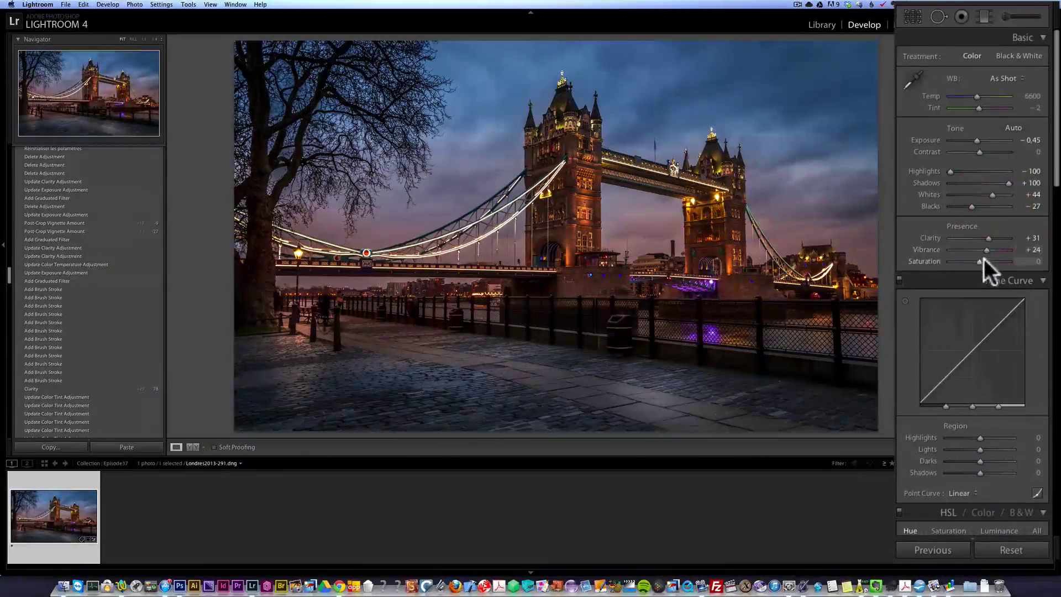
mouse_move(987, 251)
left_mouse_down()
mouse_move(970, 249)
mouse_move(986, 249)
left_mouse_up()
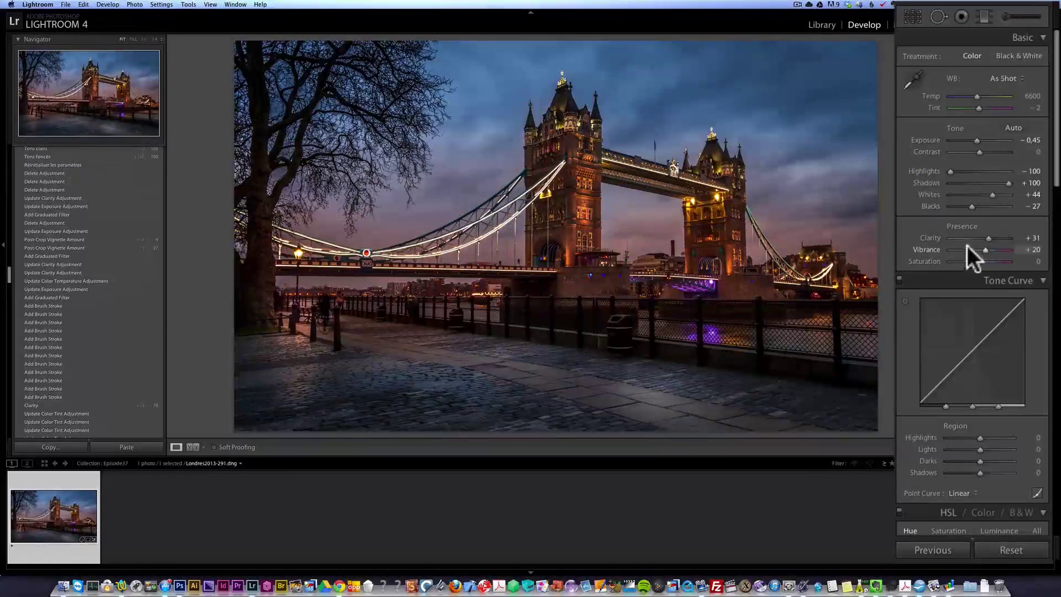
scroll(968, 246, "down", 5)
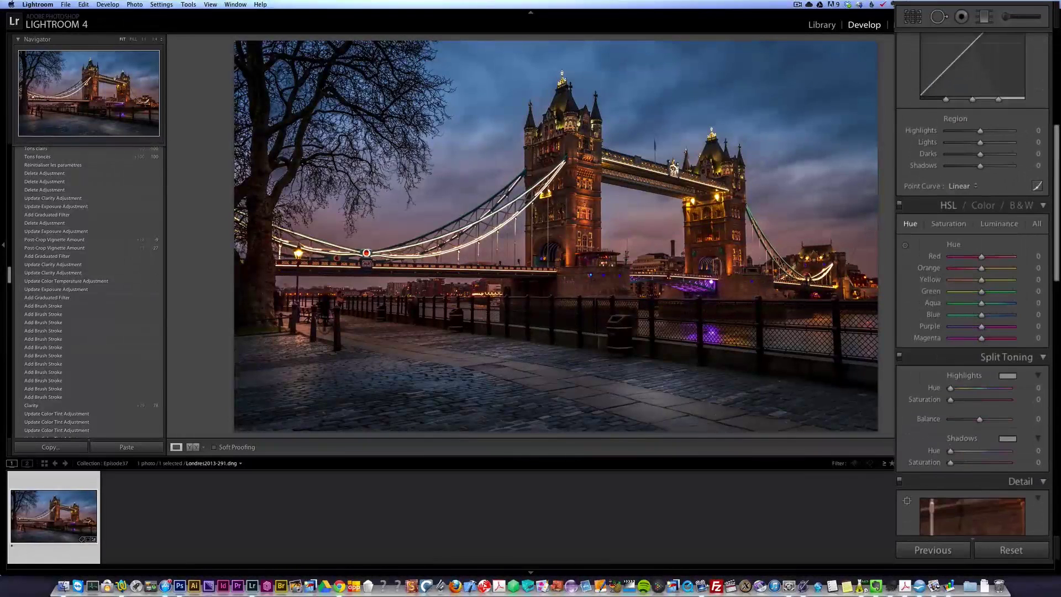
Set the photo's overall contrast to +18.
scroll(972, 277, "up", 8)
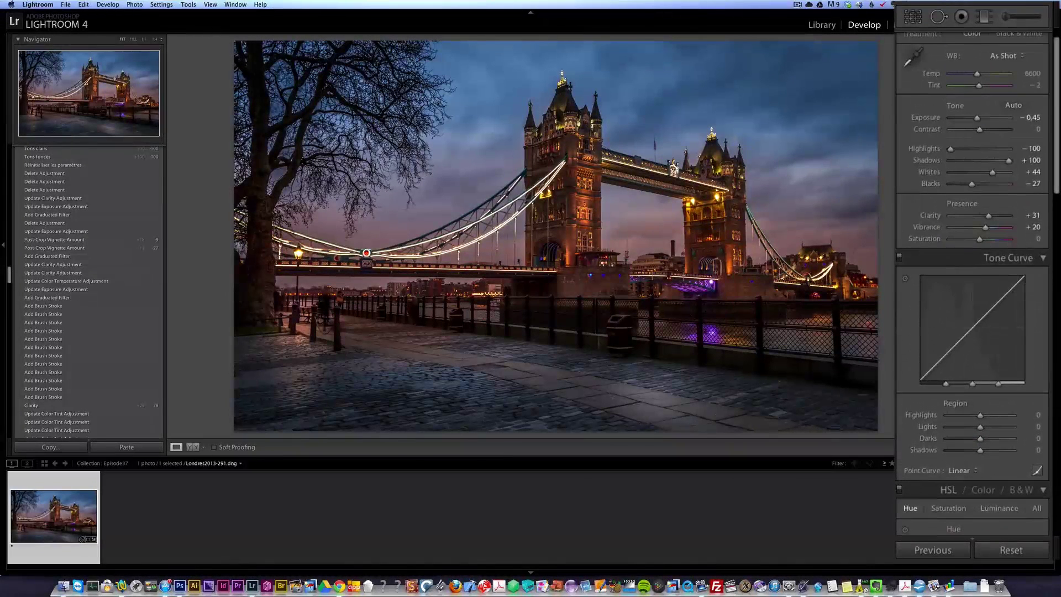
left_click_drag(981, 151, 986, 151)
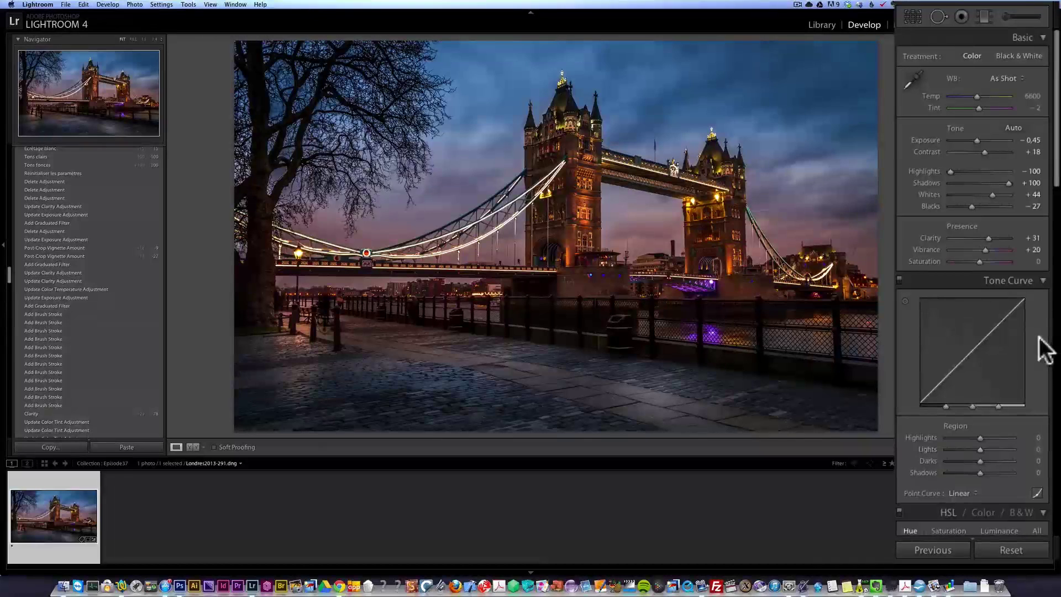
Display all HSL adjustments together and shift the hues to red +23, orange -4 and yellow -15.
left_click_drag(1057, 177, 1012, 243)
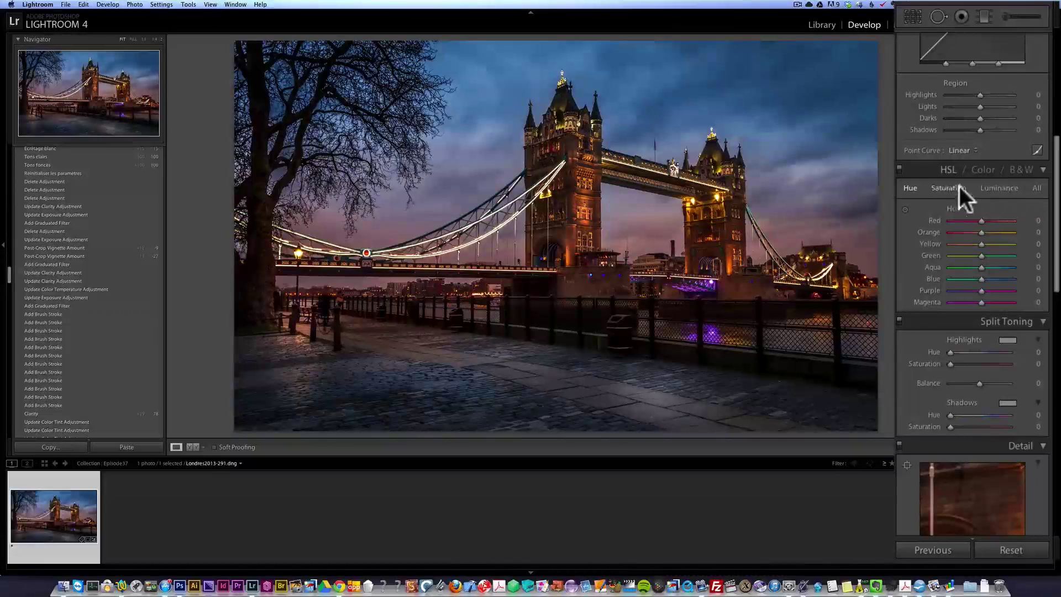
left_click(910, 188)
left_click_drag(1057, 216, 1057, 225)
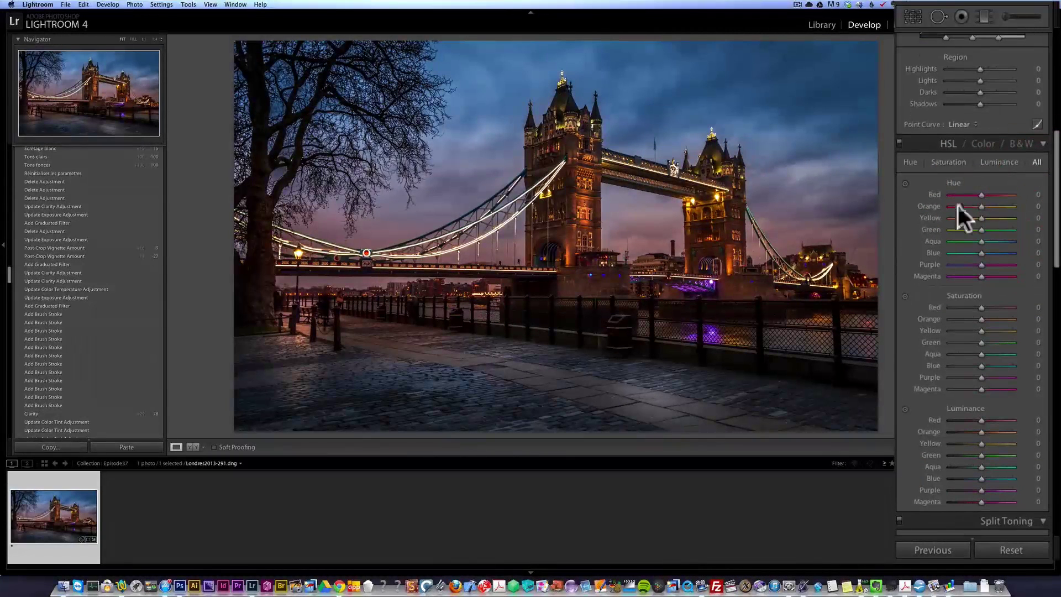
mouse_move(981, 195)
left_mouse_down()
mouse_move(993, 194)
mouse_move(969, 206)
mouse_move(989, 205)
mouse_move(979, 218)
mouse_move(971, 214)
left_mouse_up()
mouse_move(989, 218)
left_mouse_down()
mouse_move(974, 216)
mouse_move(979, 207)
left_mouse_up()
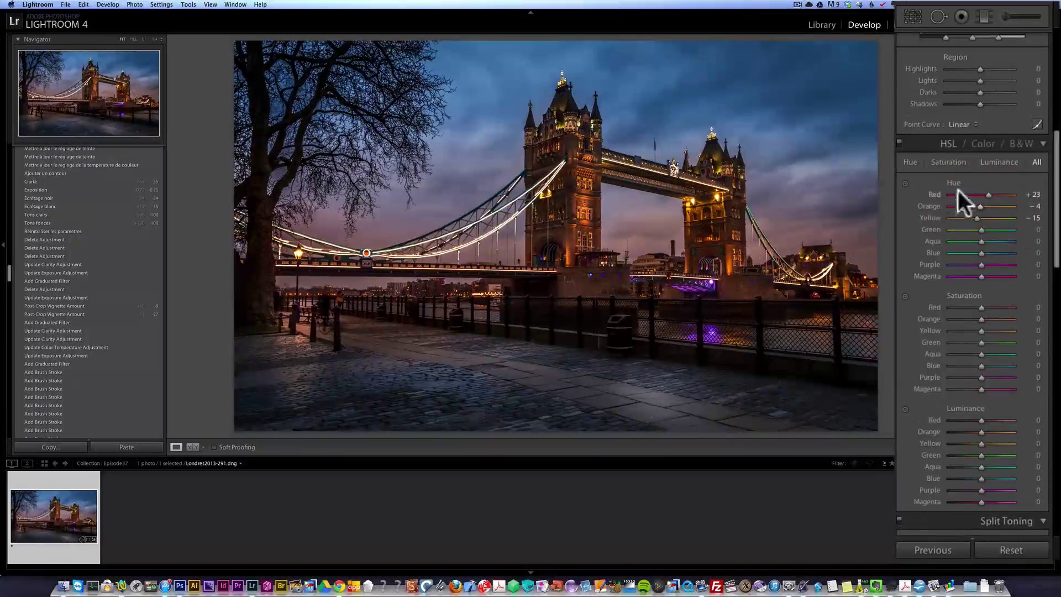
Compare the photo with and without the HSL adjustments.
left_click(901, 519)
left_click(901, 519)
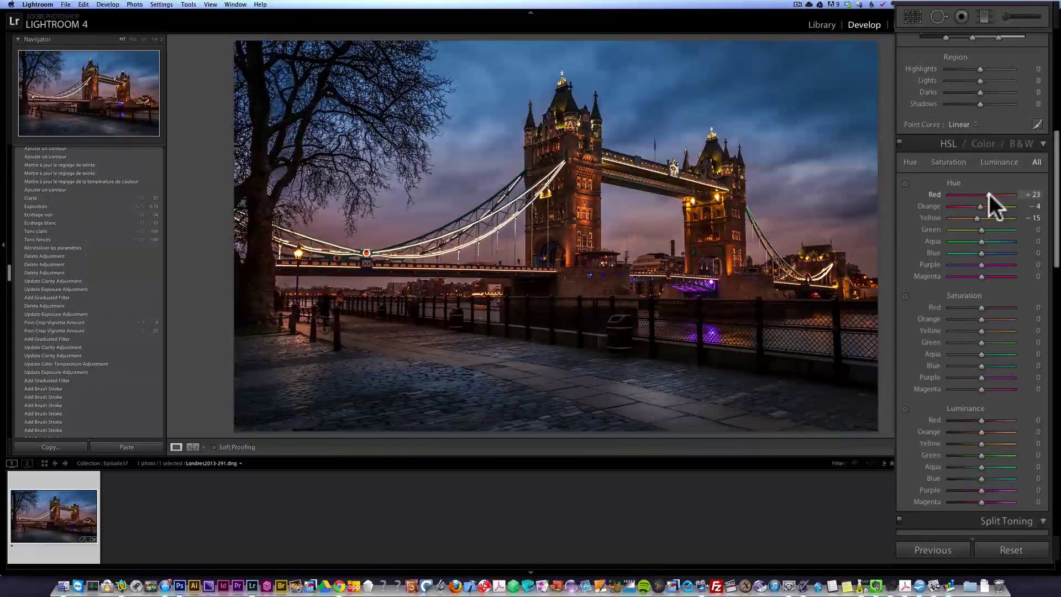
left_click(900, 143)
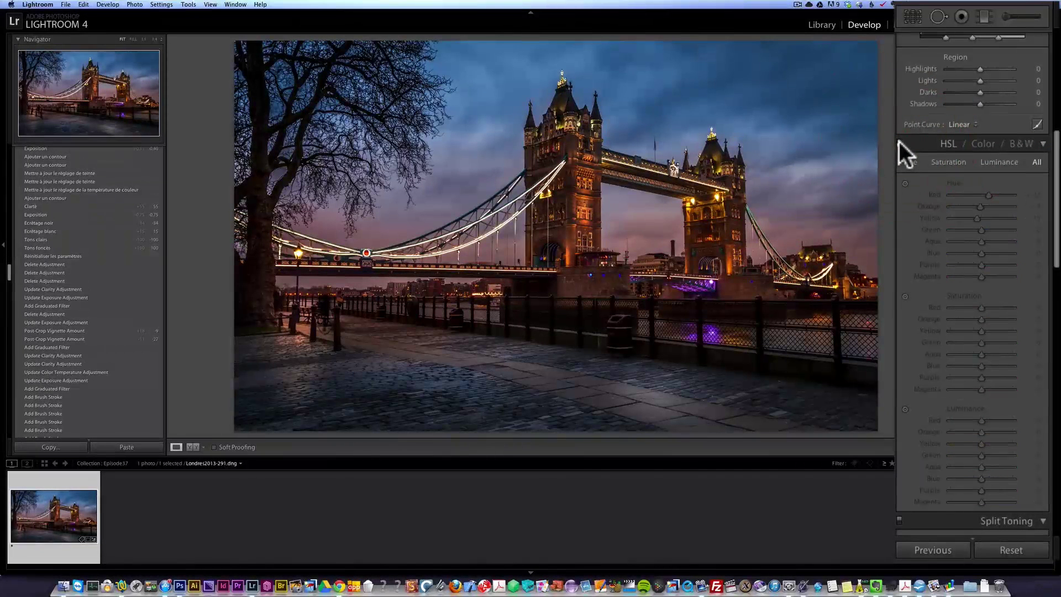
left_click(900, 142)
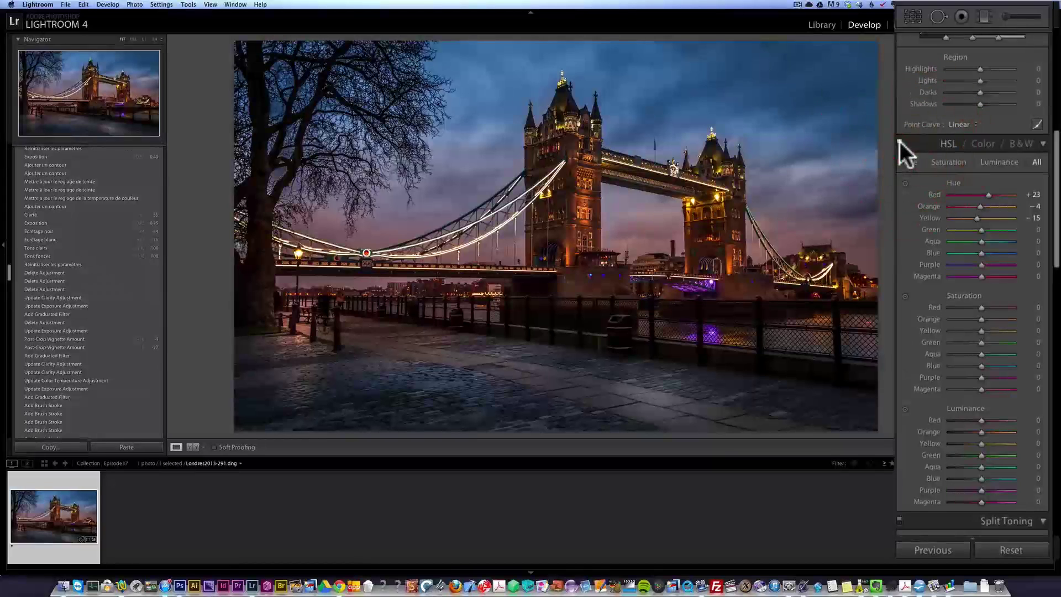
left_click(900, 142)
left_click(900, 143)
Set the red hue to -29 and the orange hue to -6, checking the photo without the HSL adjustments in between.
mouse_move(989, 195)
left_mouse_down()
mouse_move(967, 194)
mouse_move(979, 194)
left_mouse_up()
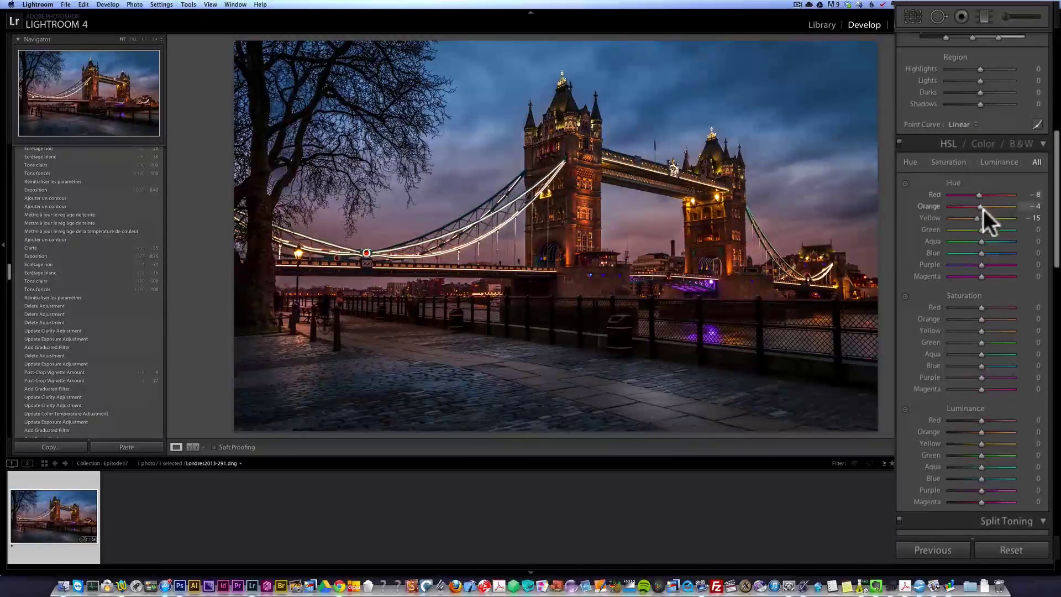
left_click_drag(979, 194, 976, 195)
left_click_drag(980, 207, 980, 208)
left_click(904, 139)
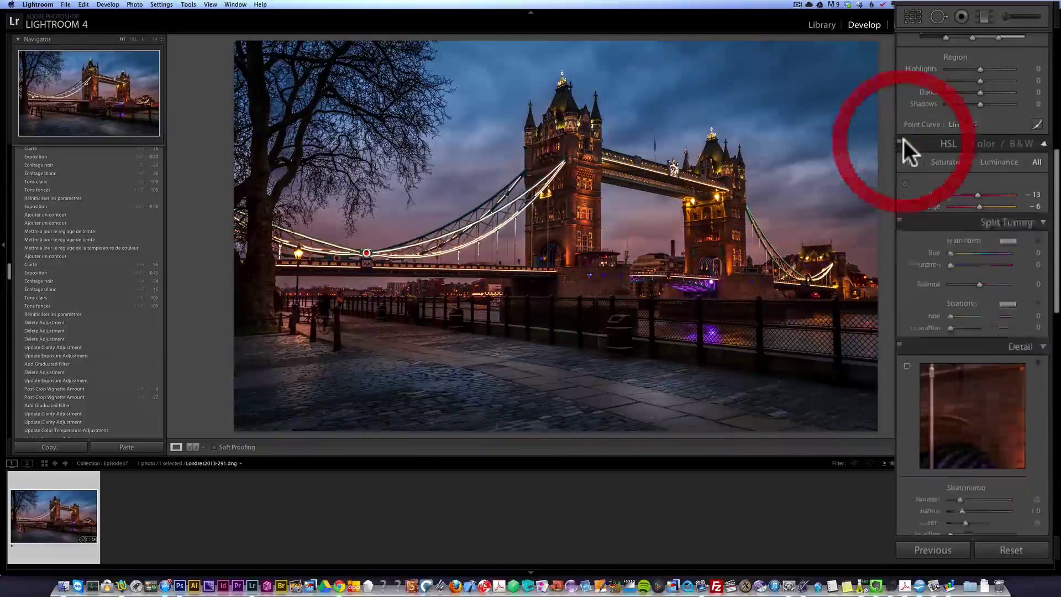
left_click(904, 140)
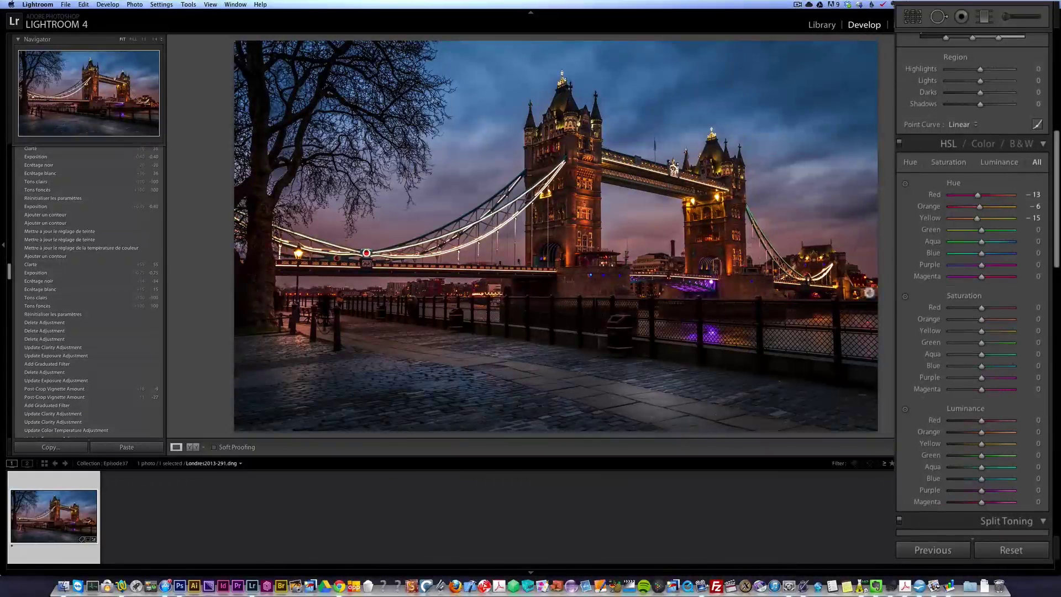
left_click_drag(978, 195, 968, 195)
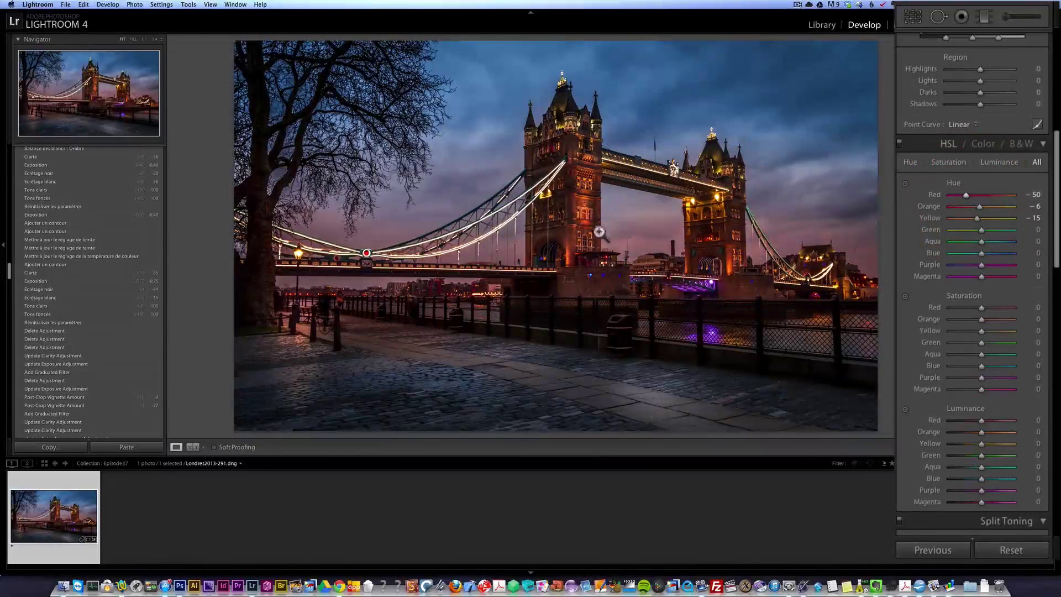
left_click_drag(967, 195, 974, 195)
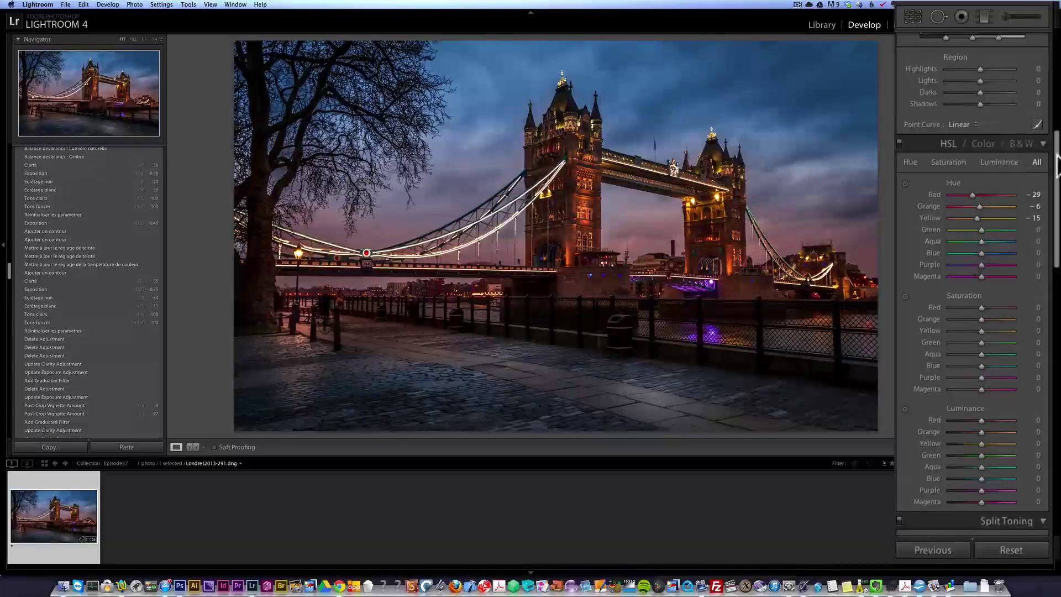
Look over the photo and its collection in the Library, and compare the developed version side by side with the original.
left_click_drag(1058, 160, 1058, 56)
left_click(822, 25)
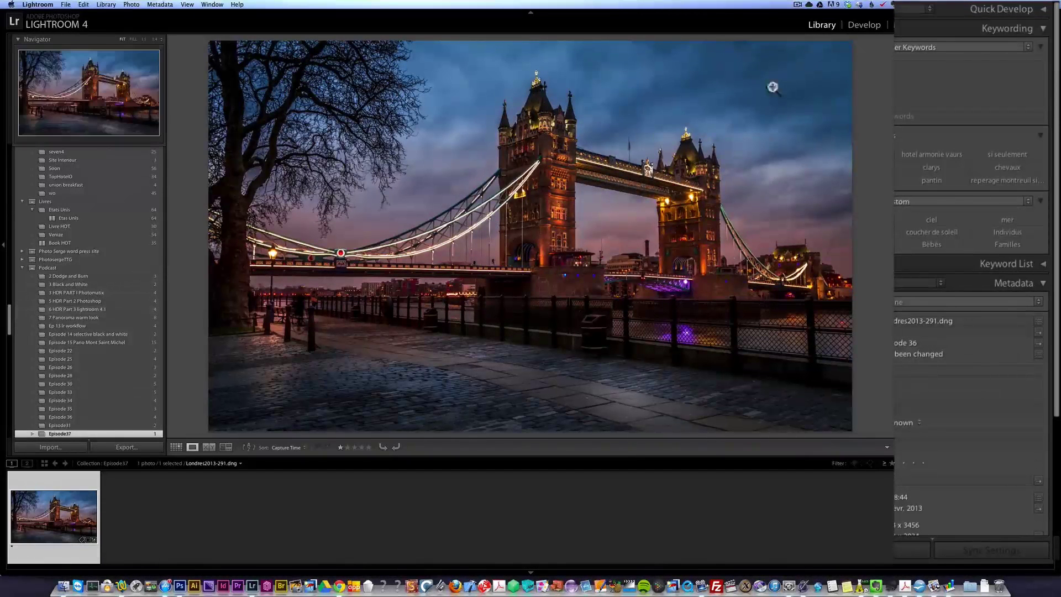
left_click_drag(9, 311, 6, 332)
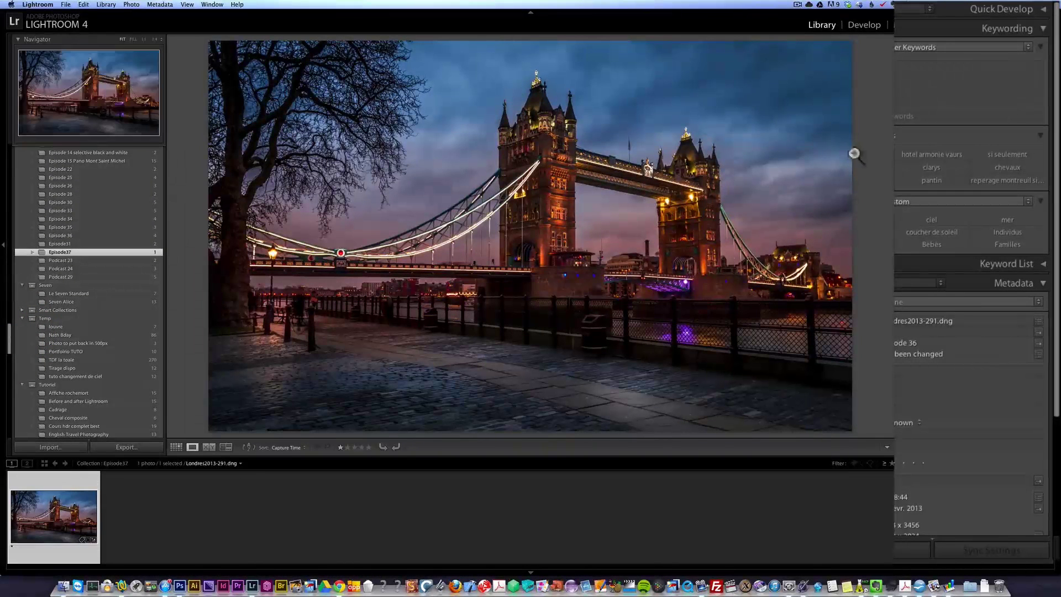
left_click(868, 25)
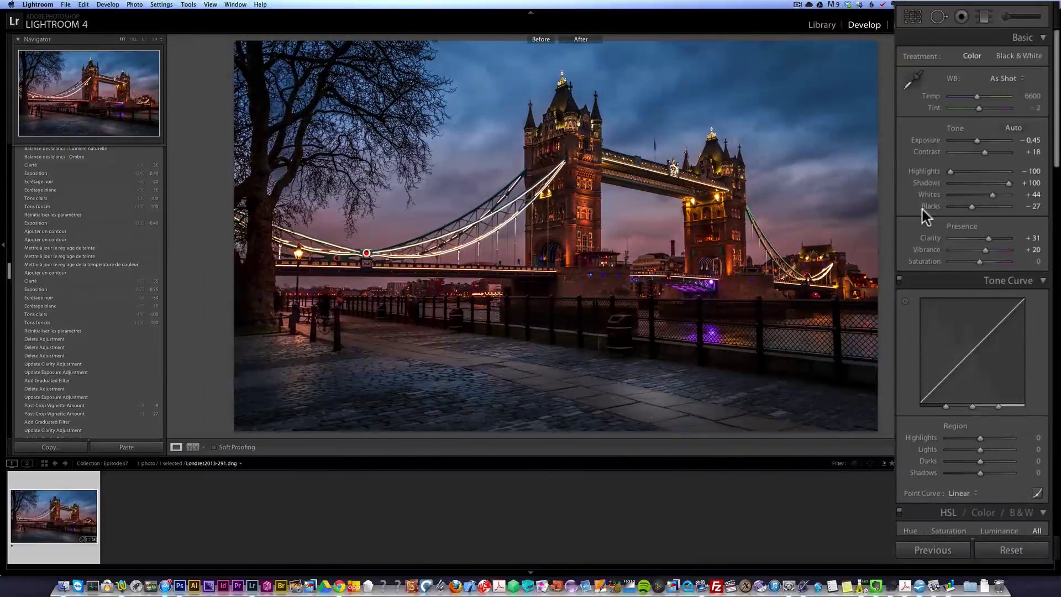
key("y")
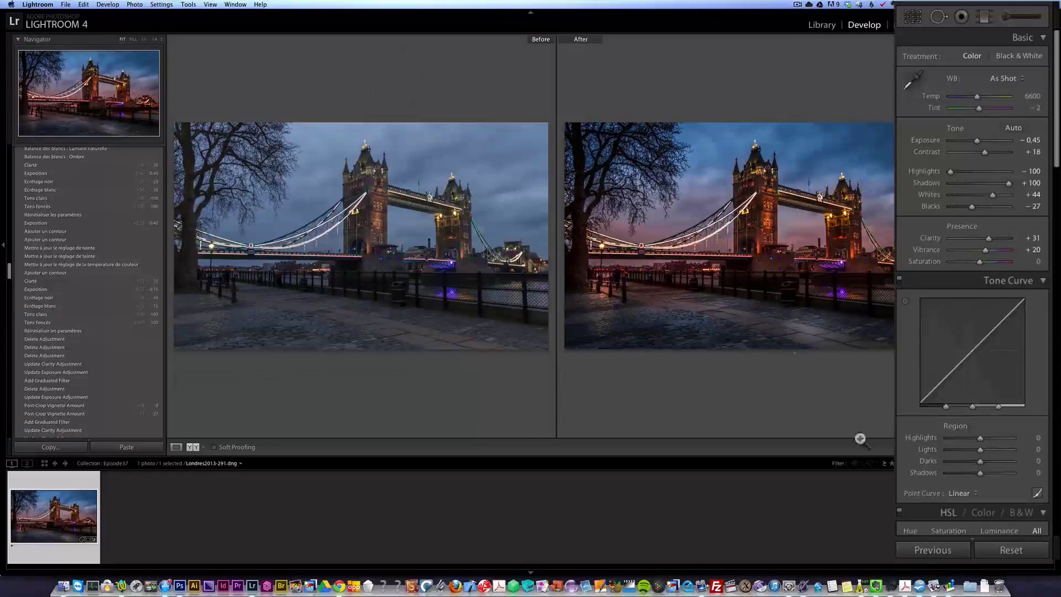
key("y")
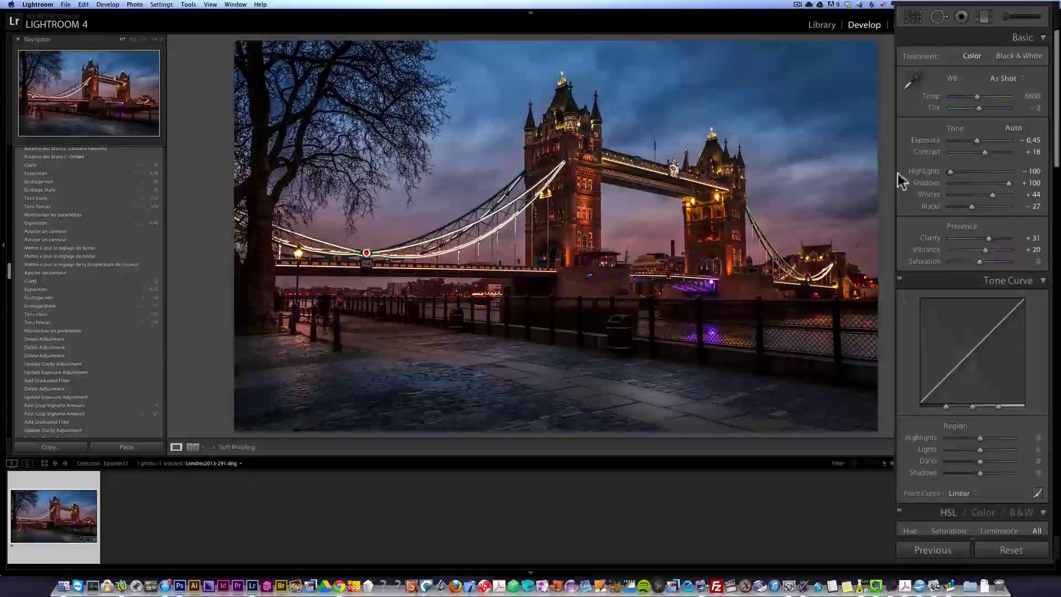
Reset the adjustment brush effect, set its exposure to 0.52, and paint over both bridge towers and the far riverbank.
left_click(1009, 19)
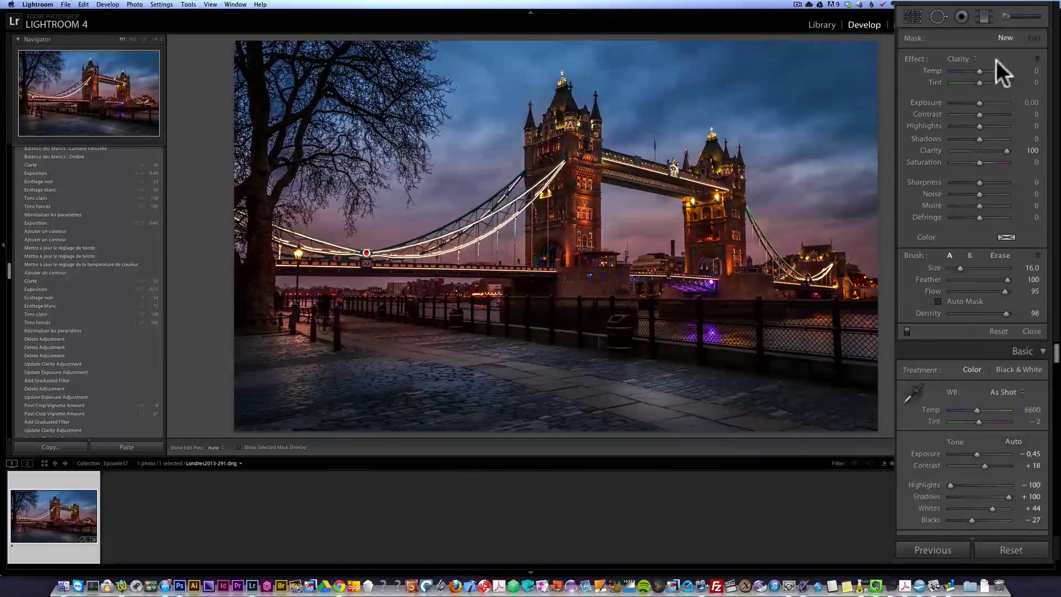
key("alt")
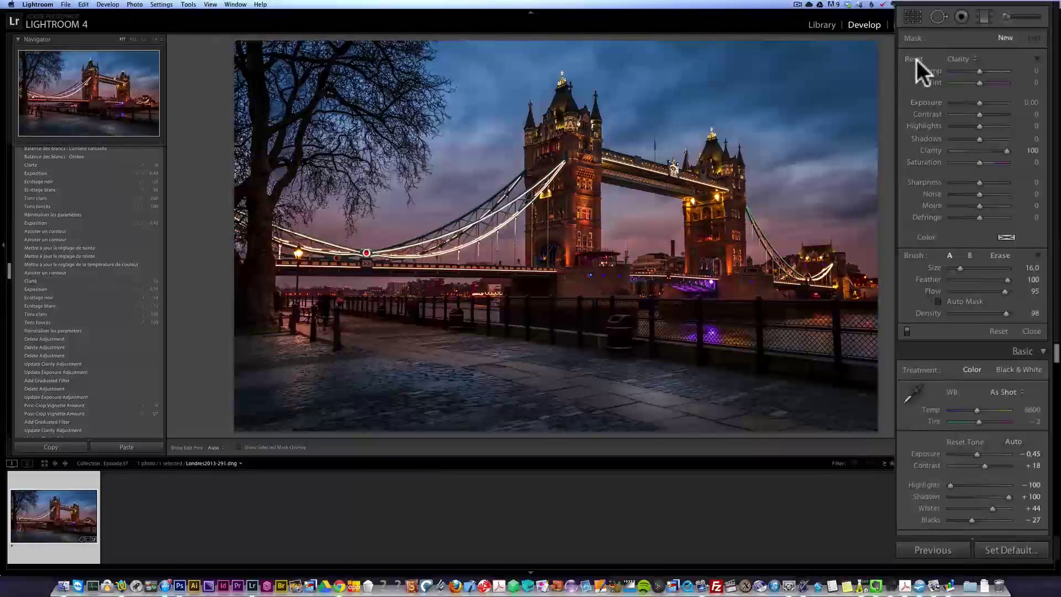
left_click(915, 59, "alt")
left_click_drag(982, 101, 984, 102)
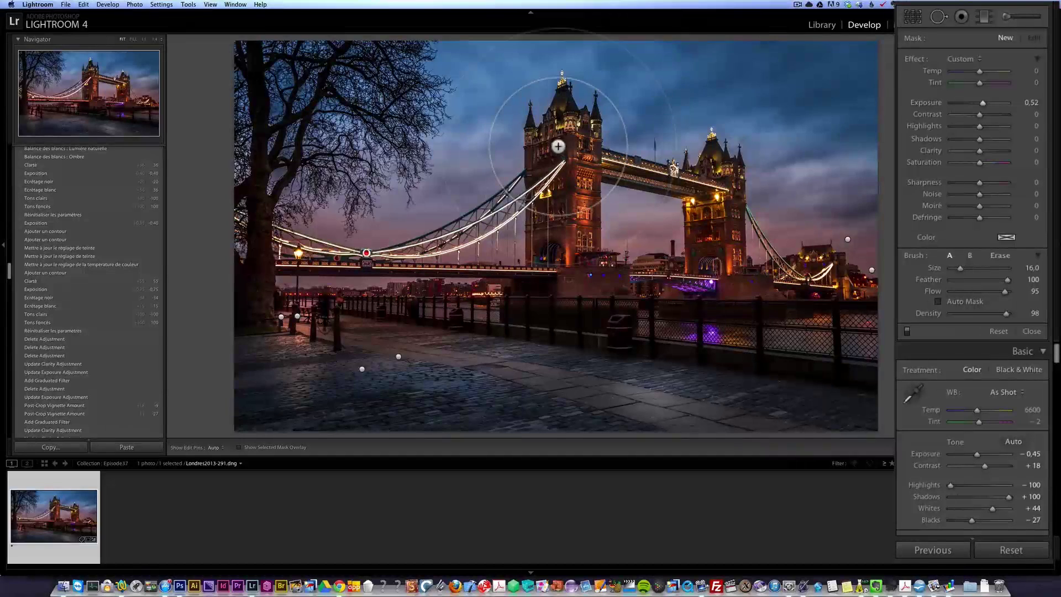
mouse_move(586, 116)
left_mouse_down()
mouse_move(696, 149)
mouse_move(720, 178)
left_mouse_up()
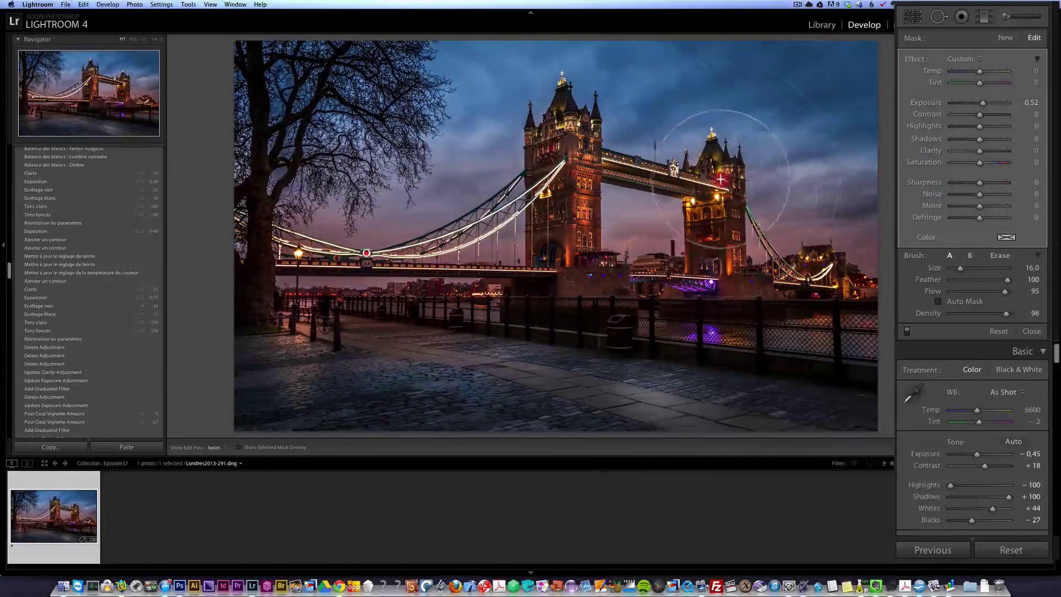
mouse_move(818, 276)
left_mouse_down()
mouse_move(586, 274)
mouse_move(576, 249)
mouse_move(545, 308)
left_mouse_up()
Brighten the tree's trunk and branches with the same exposure brush, toggling the edit pins to check the strokes.
key("h")
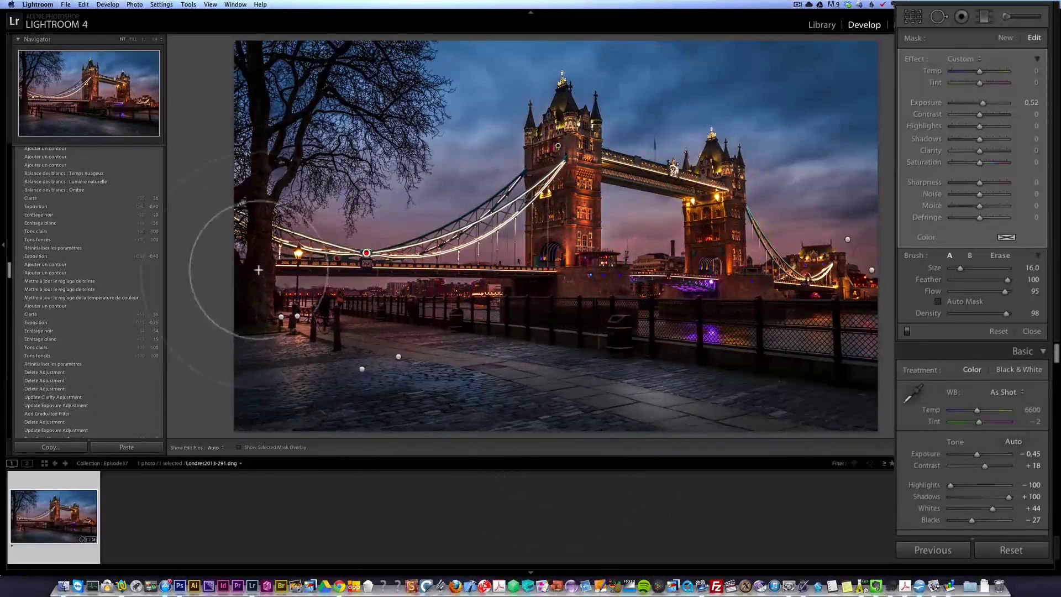
key("h")
mouse_move(279, 147)
left_mouse_down()
mouse_move(271, 193)
mouse_move(276, 155)
mouse_move(349, 90)
mouse_move(253, 101)
mouse_move(321, 81)
left_mouse_up()
key("h")
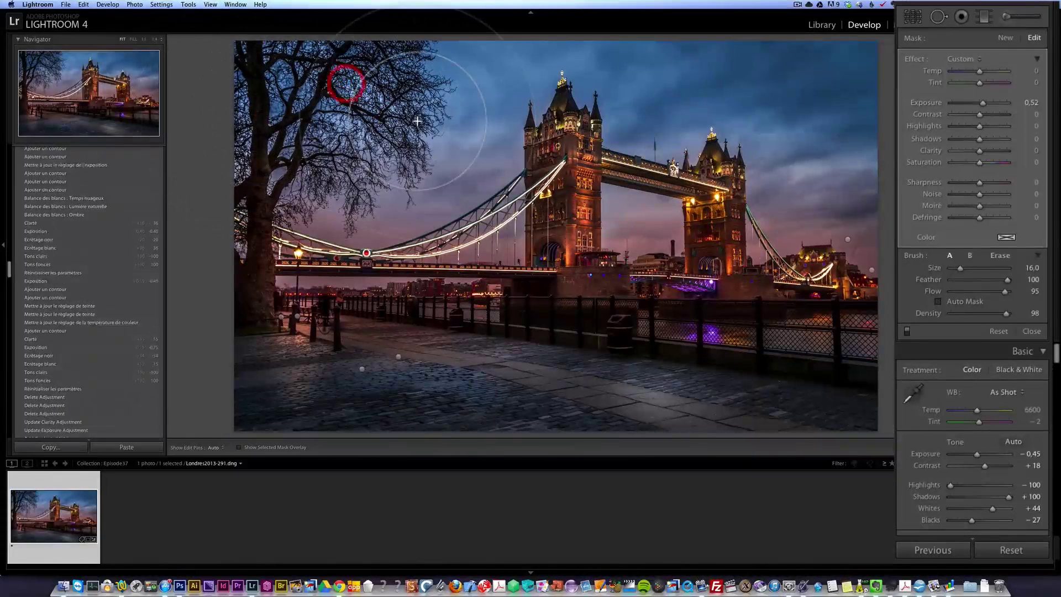
Reduce the brush size to 10, brighten the riverside behind the railing across the photo, and close the adjustment brush.
scroll(387, 320, "down", 5)
left_click(360, 304)
scroll(543, 292, "down", 1)
left_click(599, 303)
left_click(719, 294)
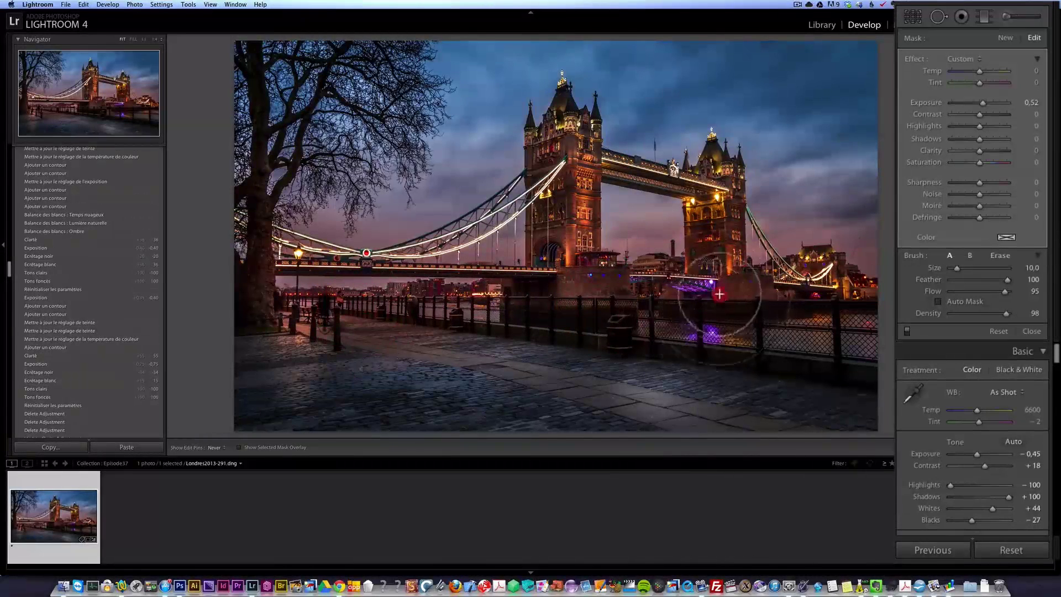
left_click(892, 301)
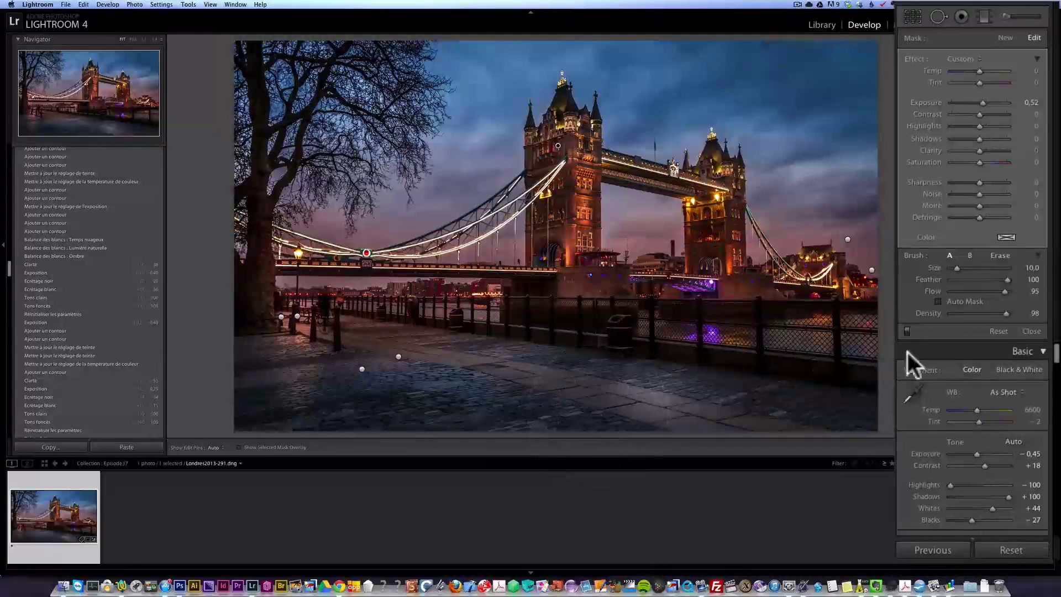
left_click(1026, 332)
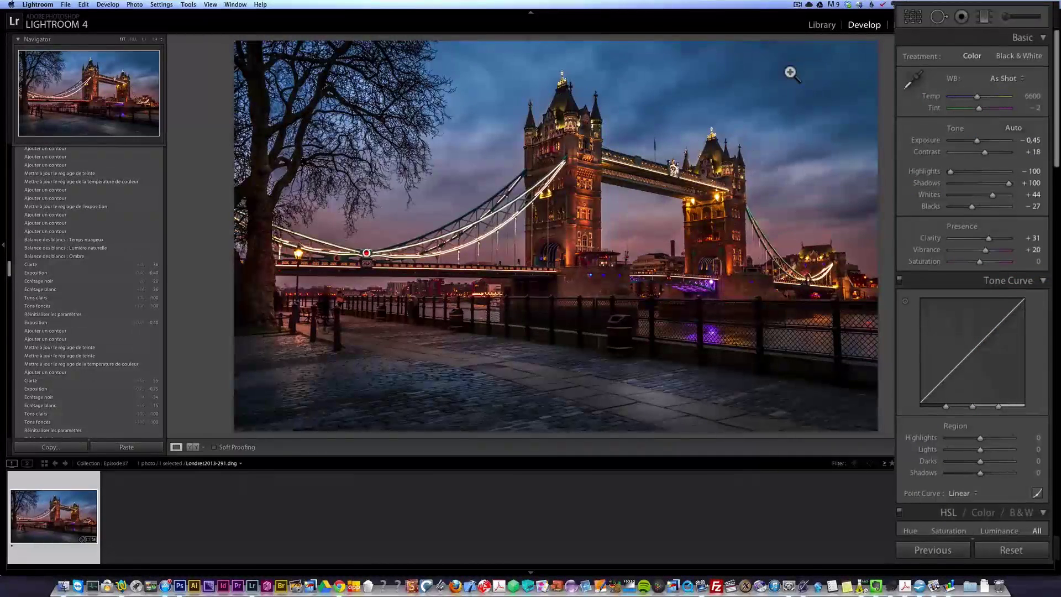
Compare the finished photo side by side with the original.
key("y")
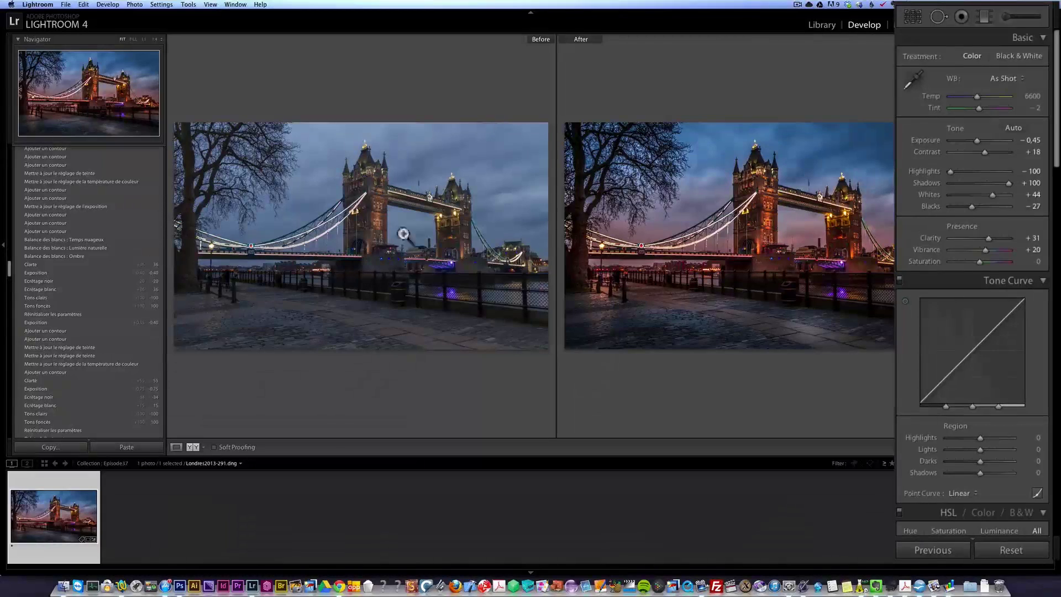
key("y")
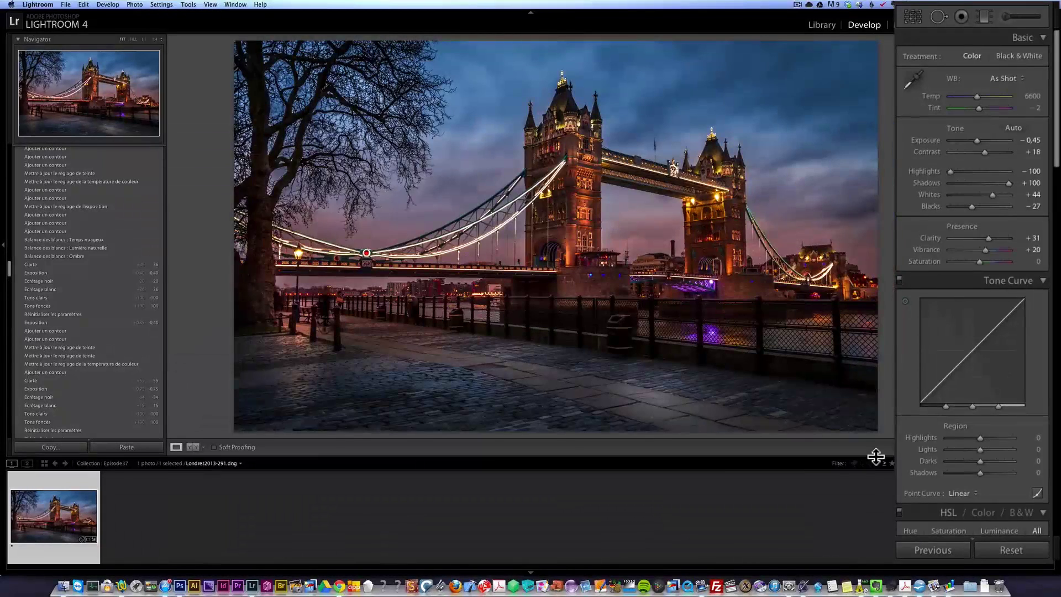
key("y")
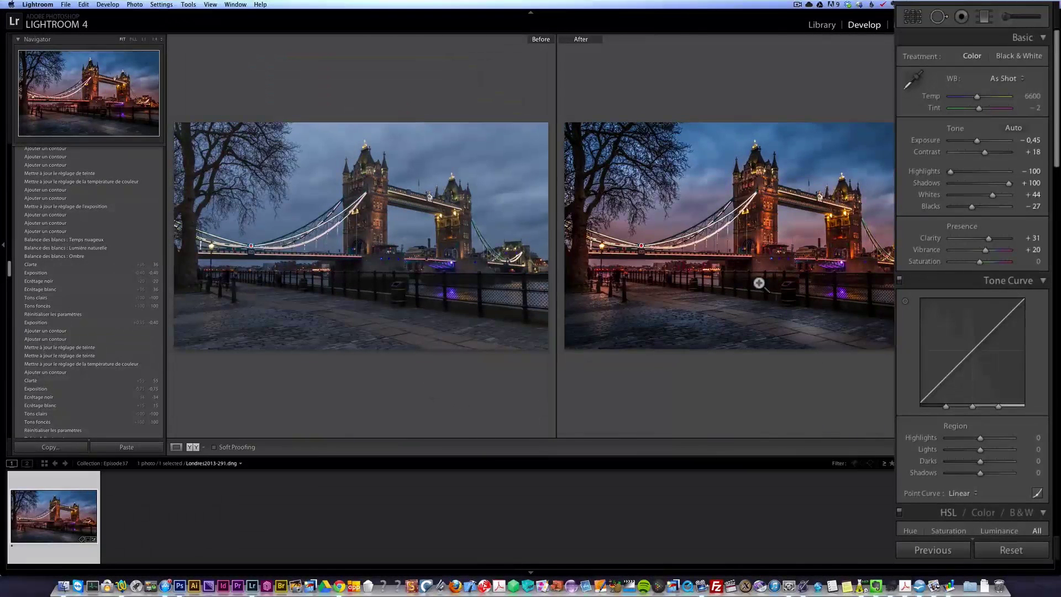
key("y")
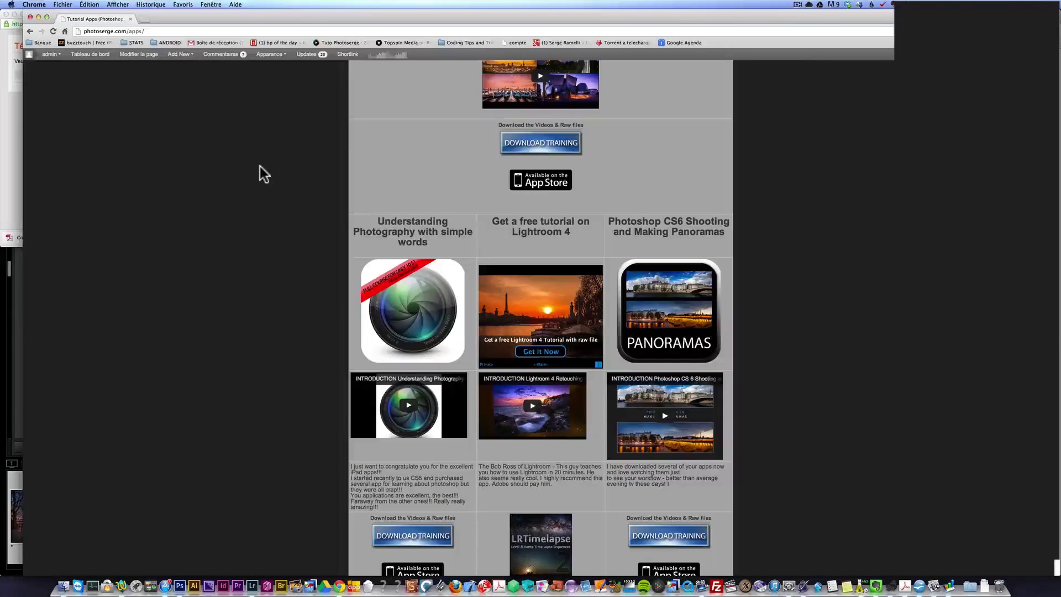
Switch to Chrome and look through the Photoshop and Lightroom training packages on the photoserge.com tutorial apps page.
scroll(264, 200, "up", 15)
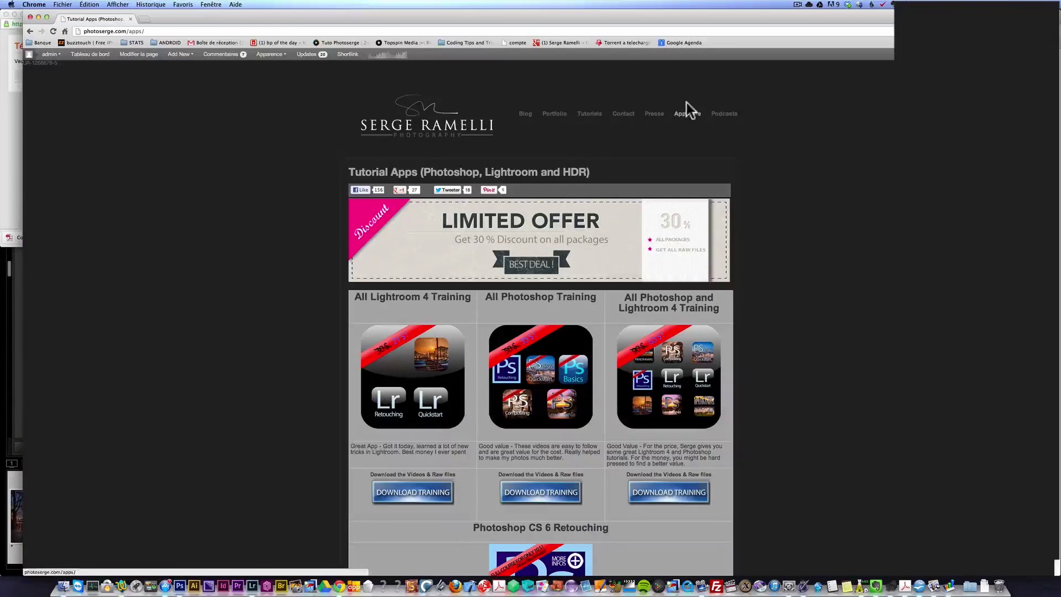
scroll(637, 310, "down", 4)
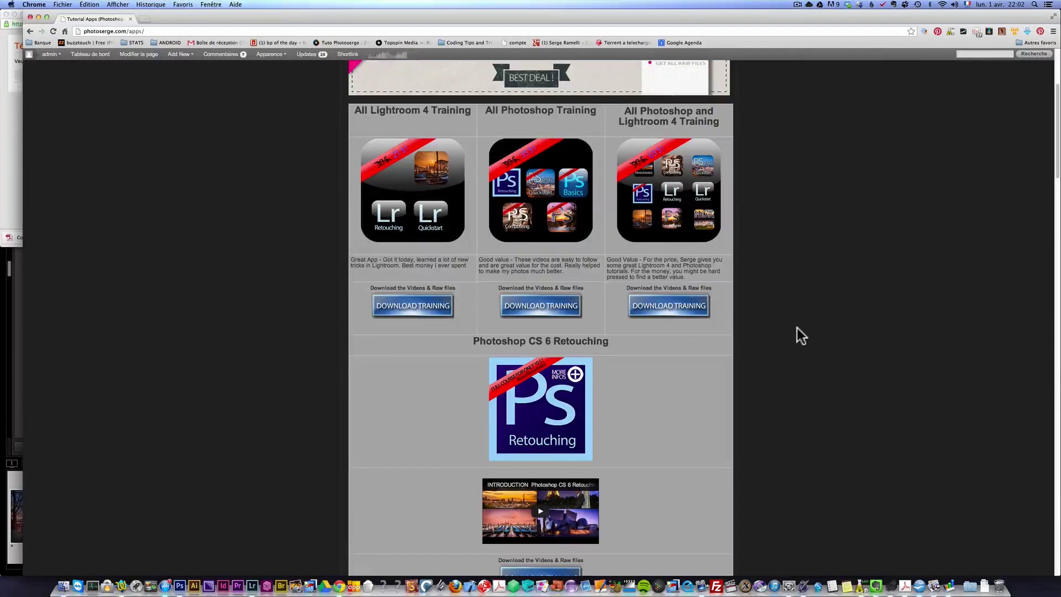
scroll(797, 328, "down", 5)
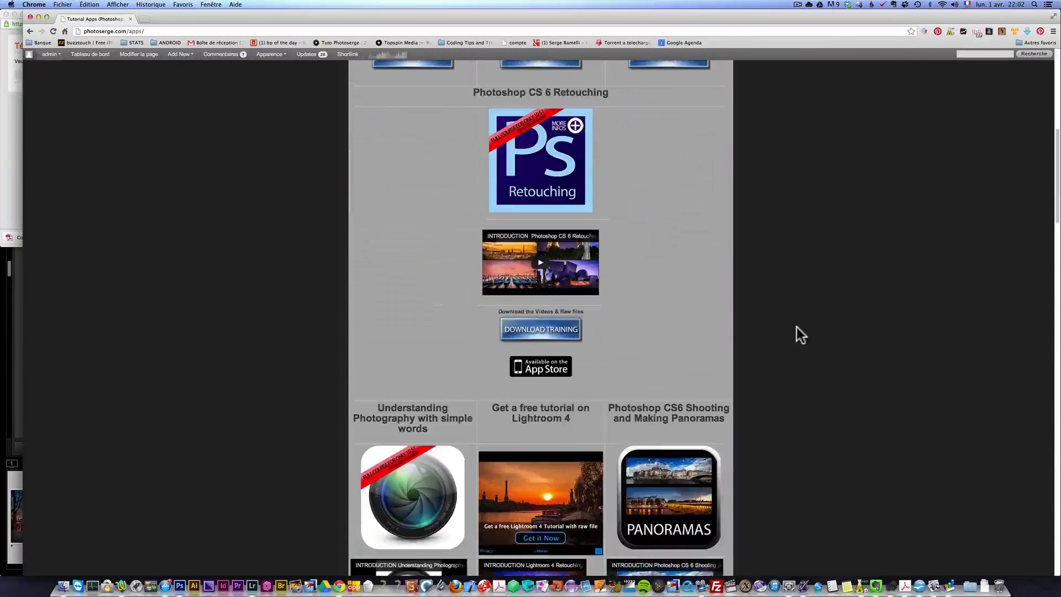
scroll(824, 364, "down", 4)
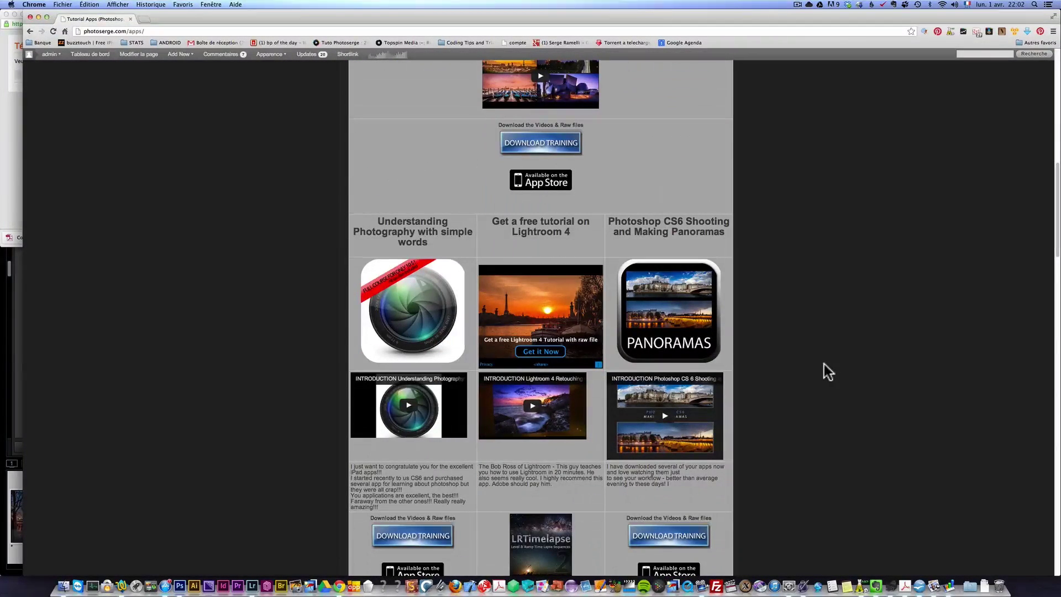
Browse the individual courses on the tutorial apps page and open the Lightroom 4 retouching course.
scroll(825, 364, "down", 3)
scroll(822, 365, "down", 7)
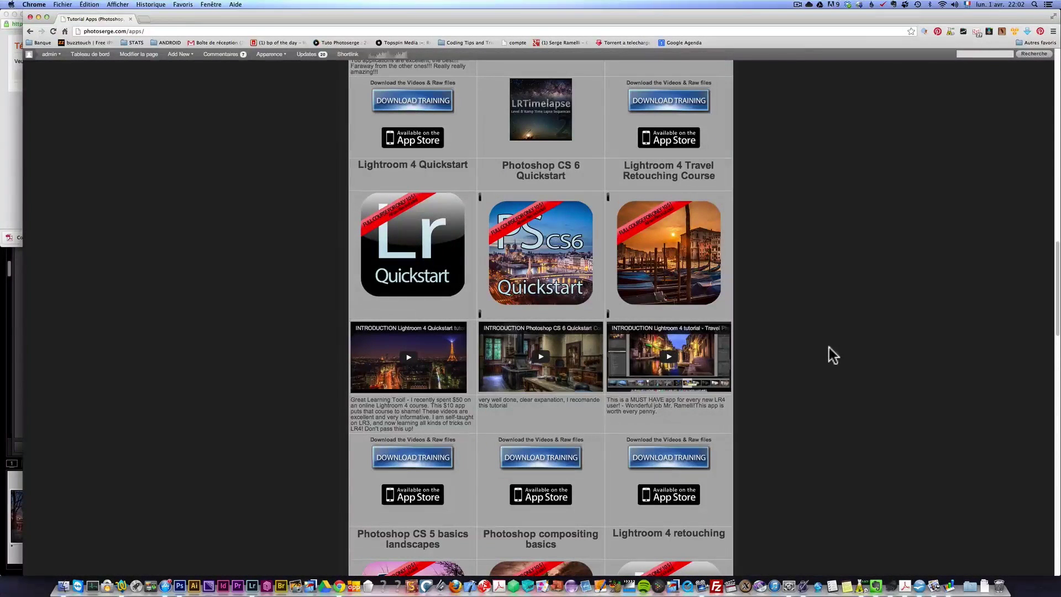
scroll(811, 339, "up", 3)
scroll(811, 340, "down", 7)
scroll(713, 293, "down", 3)
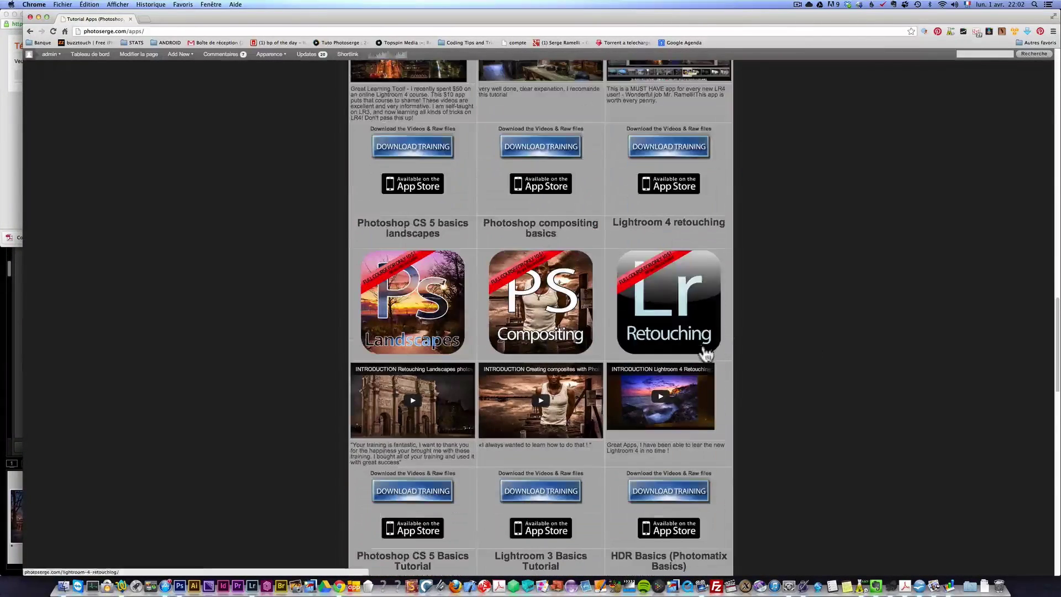
left_click(655, 303)
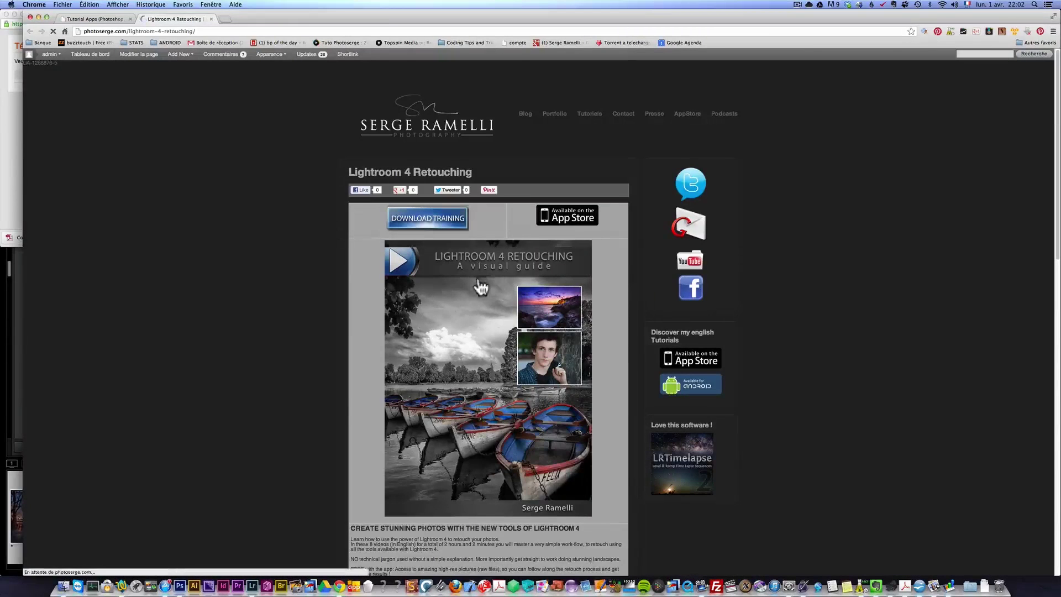
Look through the Lightroom 4 Retouching page's course description, video summary and before/after examples.
scroll(481, 287, "down", 7)
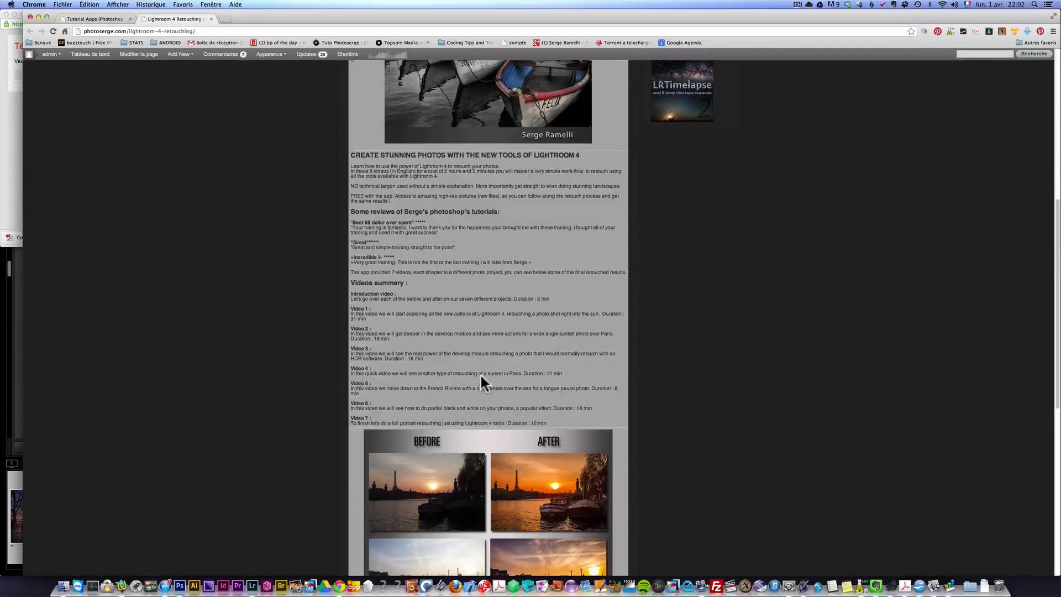
scroll(479, 373, "down", 4)
scroll(536, 339, "down", 4)
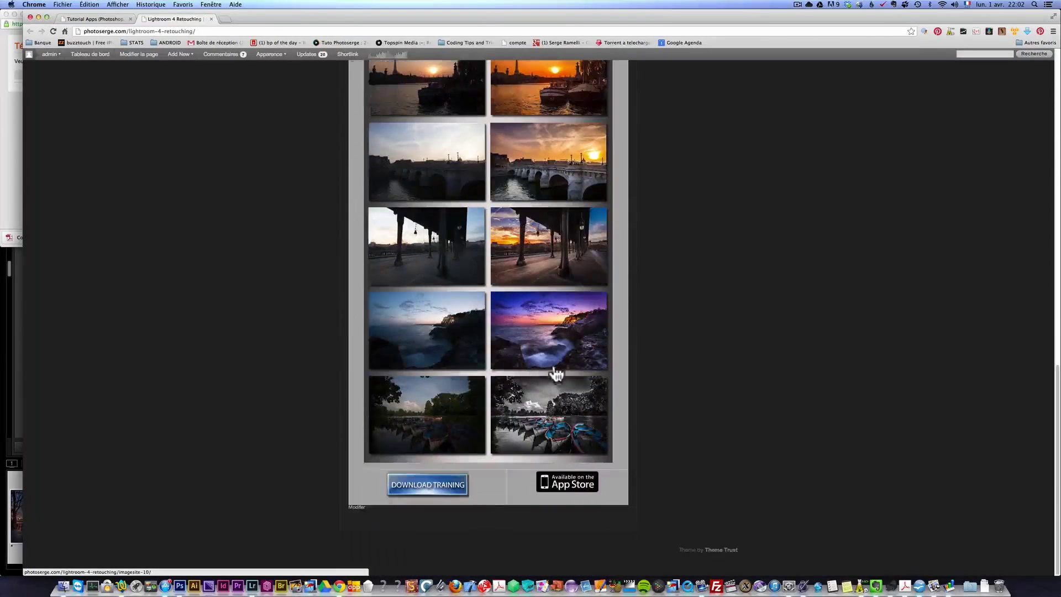
scroll(555, 375, "up", 7)
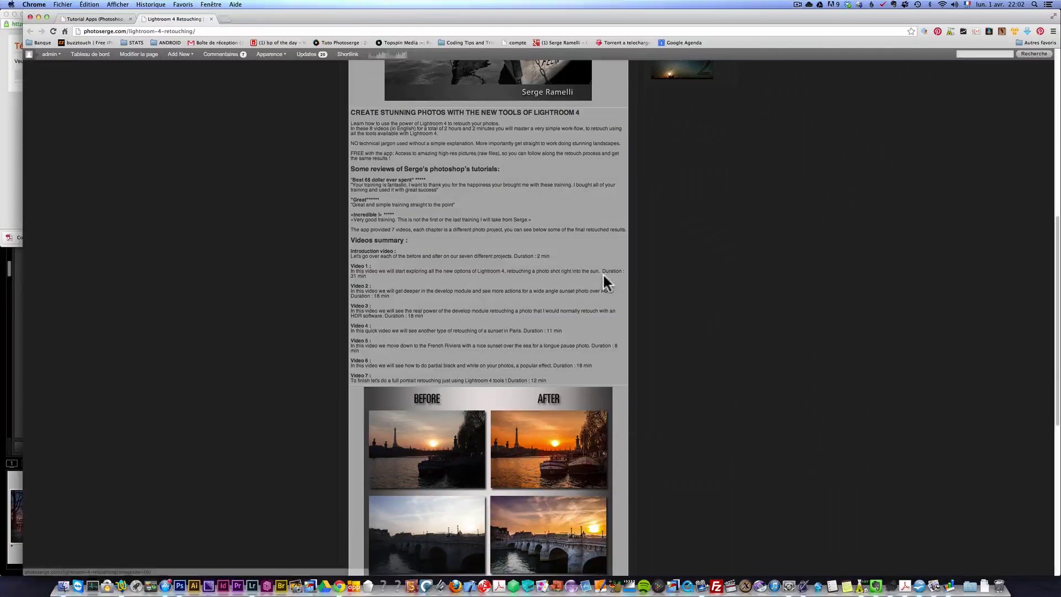
scroll(603, 287, "down", 5)
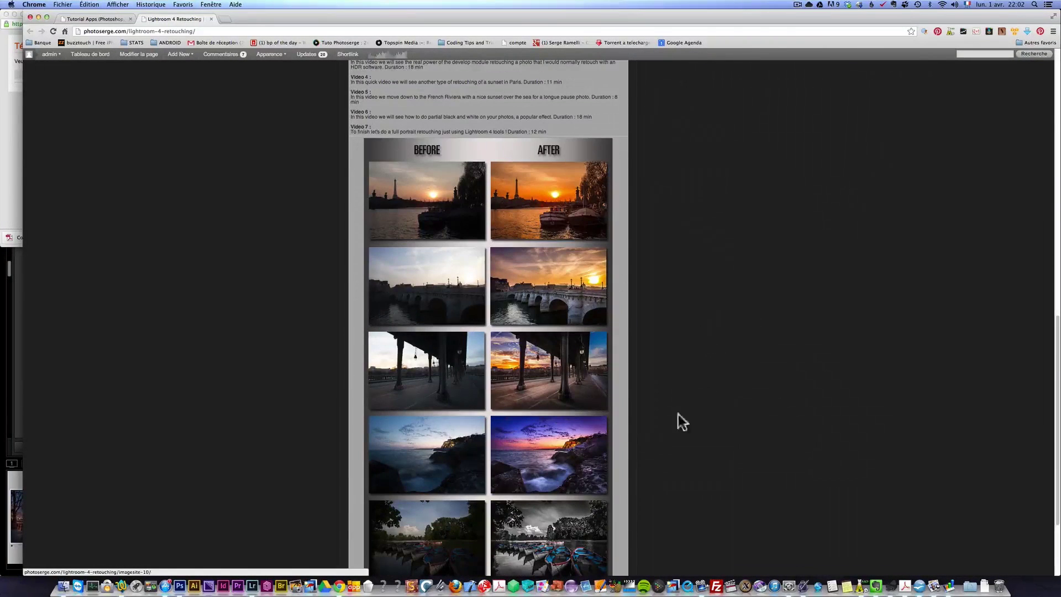
scroll(681, 331, "up", 5)
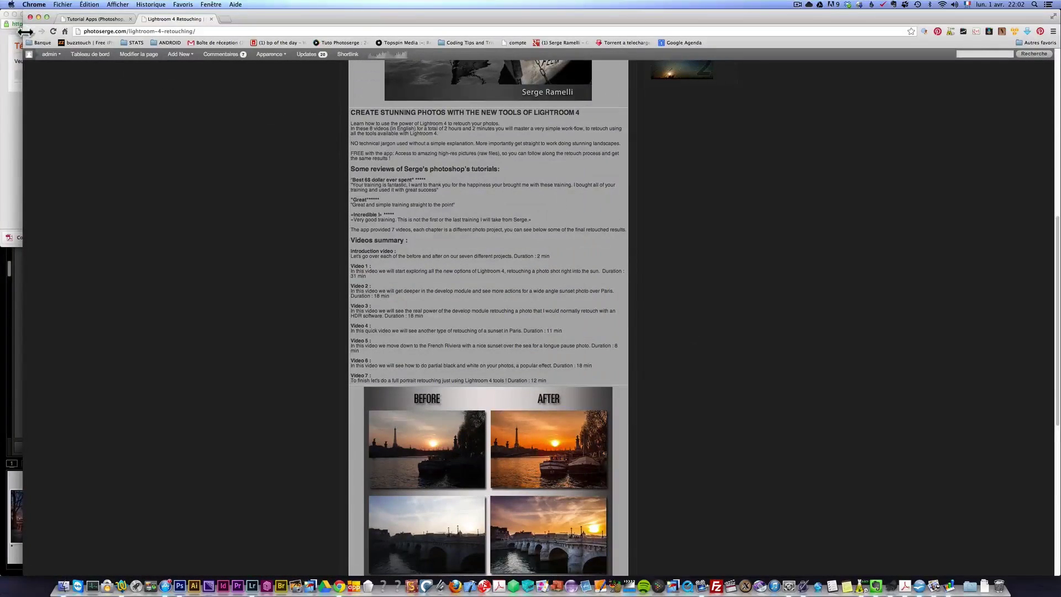
Return to the tutorial apps page, open the Photoshop CS 5 basics landscapes course and examine its chapter summary and before/after examples.
left_click(91, 18)
scroll(626, 271, "down", 7)
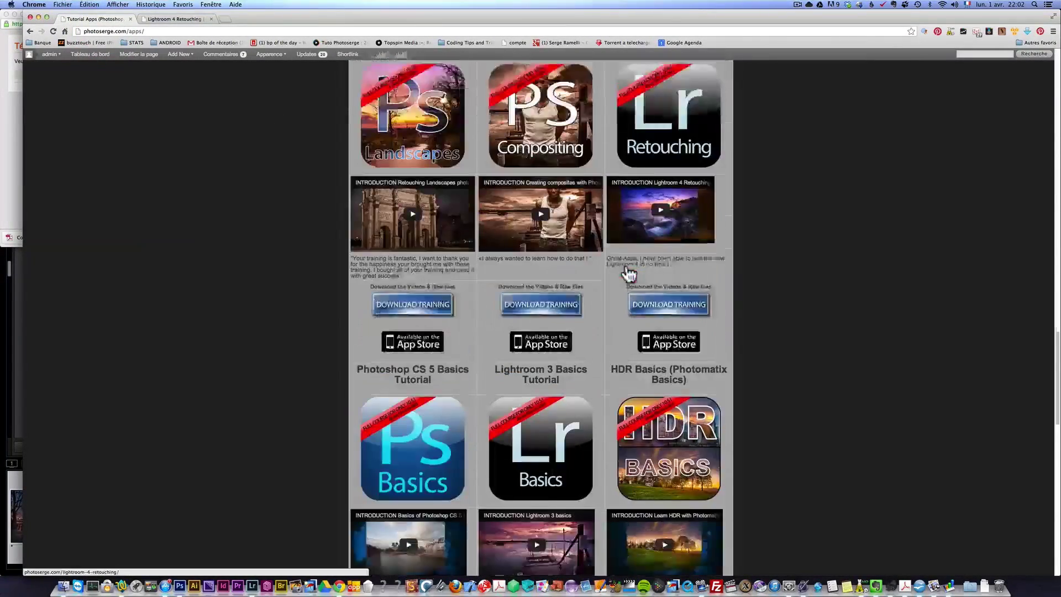
scroll(760, 270, "up", 8)
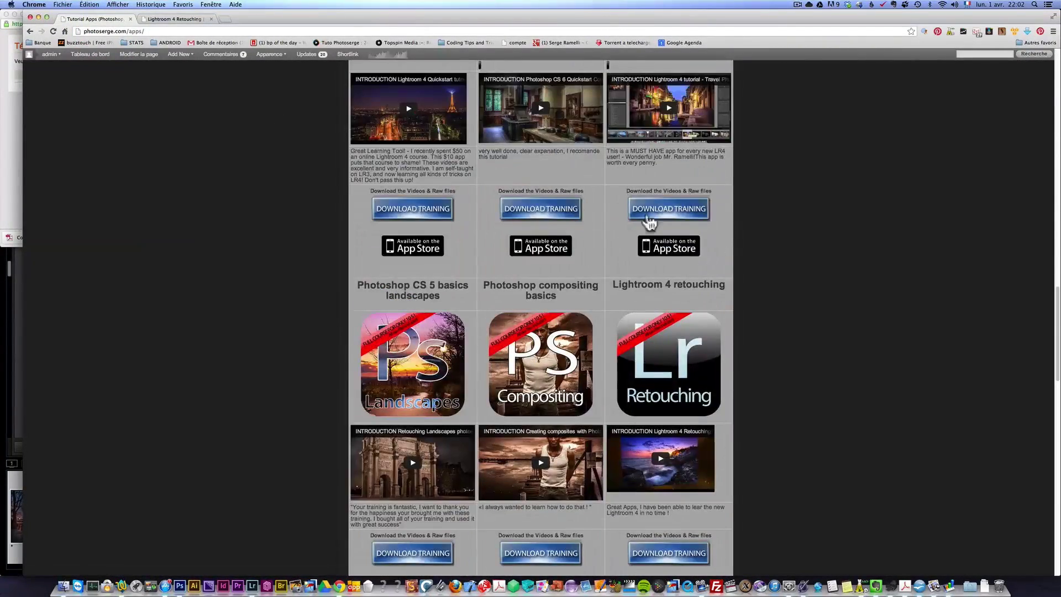
left_click(423, 350)
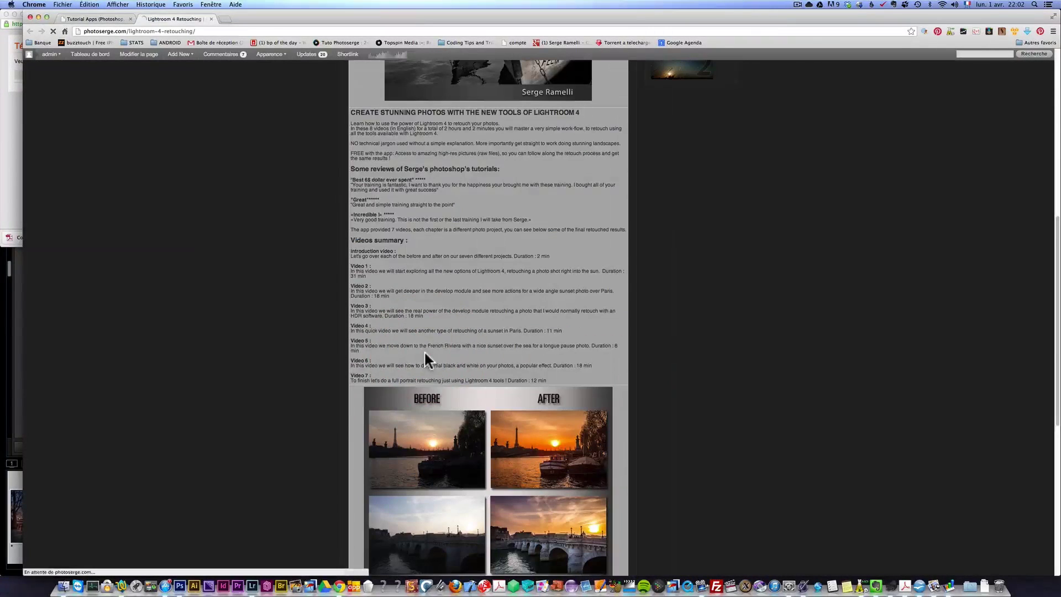
scroll(528, 323, "down", 8)
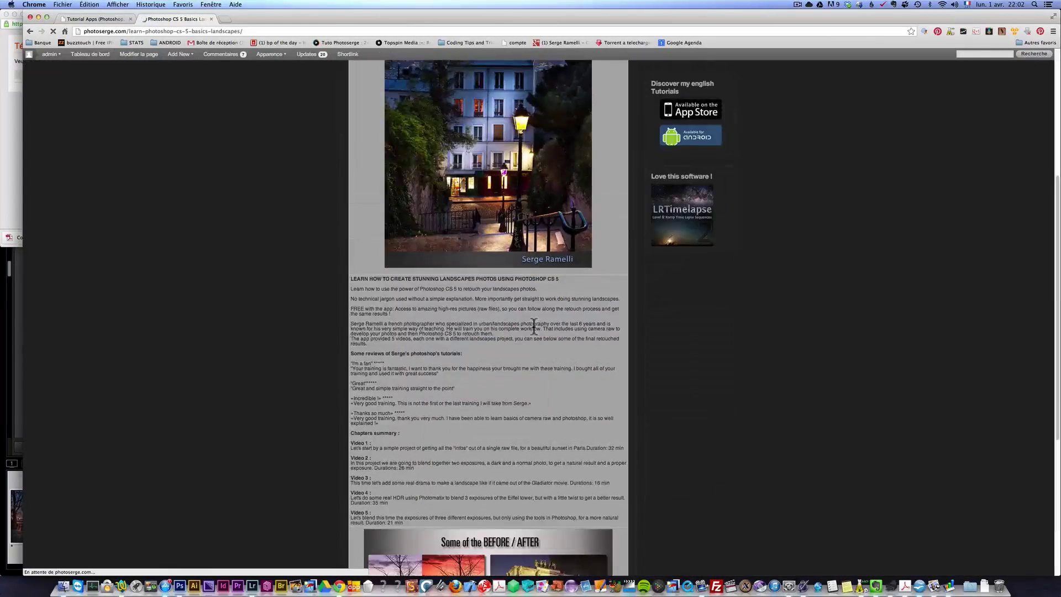
scroll(528, 324, "down", 1)
scroll(722, 359, "up", 8)
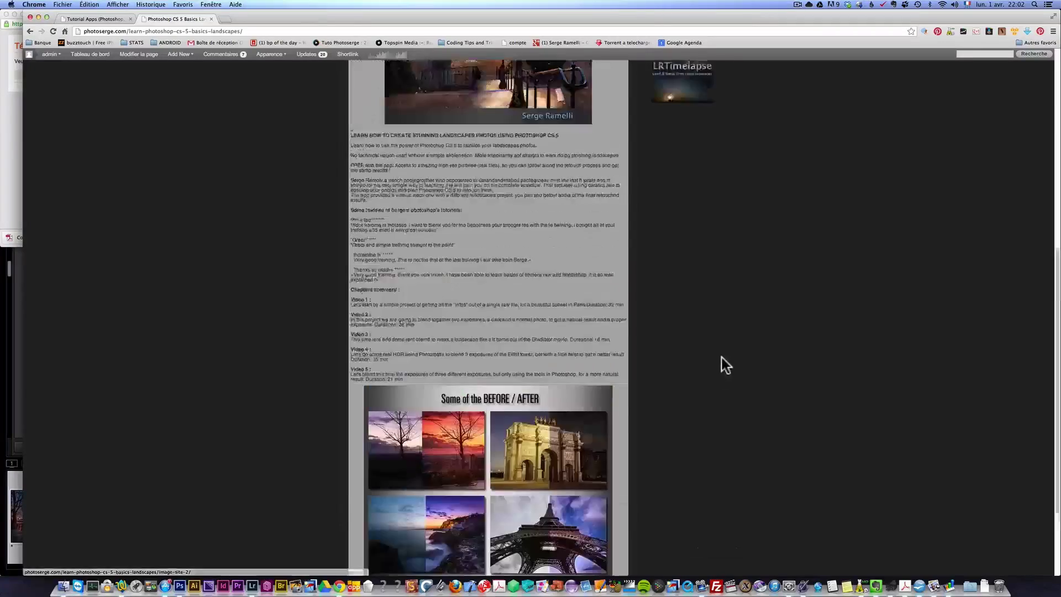
Go back to the Lightroom 4 Retouching page, and return to the Lightroom and Photoshop training bundles on the tutorial apps page.
left_click(31, 31)
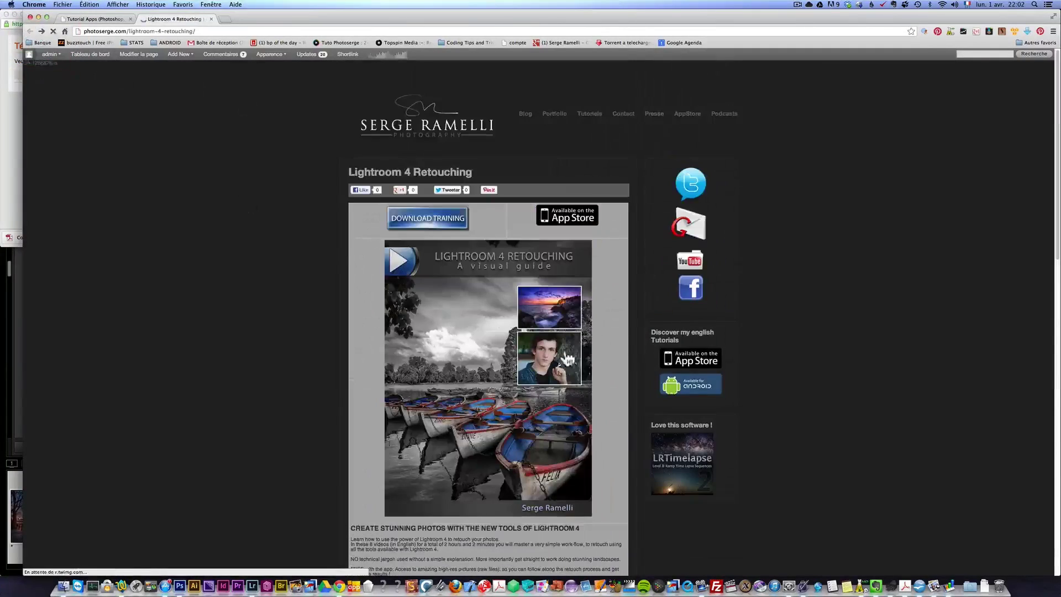
scroll(652, 434, "up", 6)
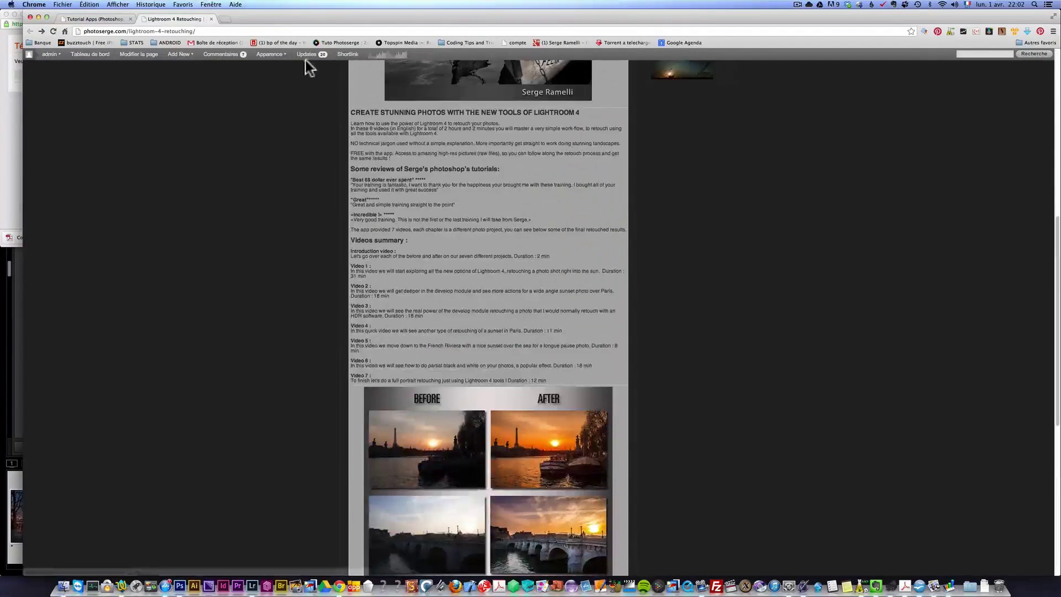
left_click(95, 19)
scroll(492, 206, "up", 10)
scroll(492, 206, "up", 5)
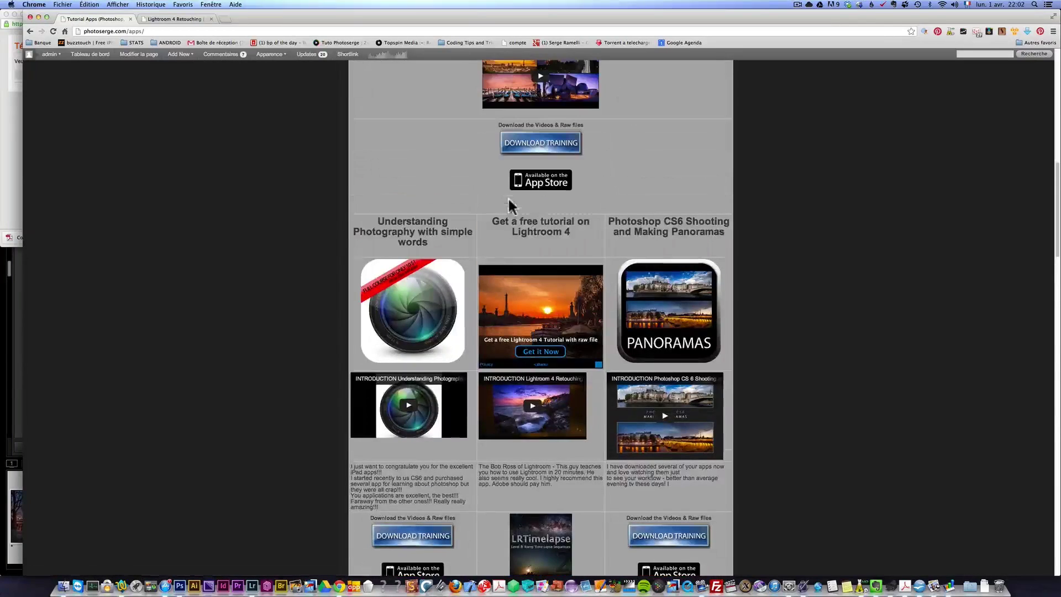
scroll(745, 203, "up", 9)
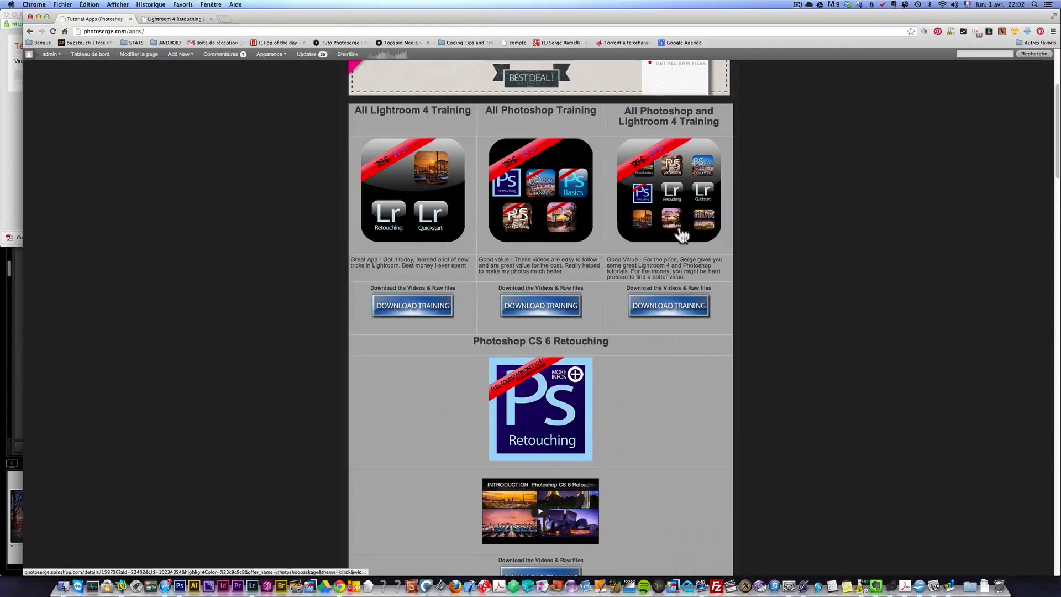